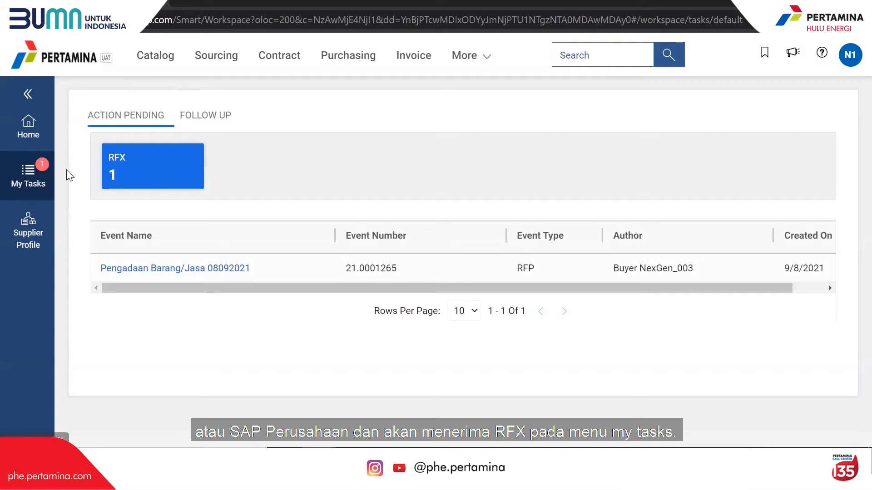
# - Open the Pengadaan Barang/Jasa 08092021 event and review its PTPL_02. IKPP (ITB) PTPL utk tender guideline
pyautogui.click(170, 268)
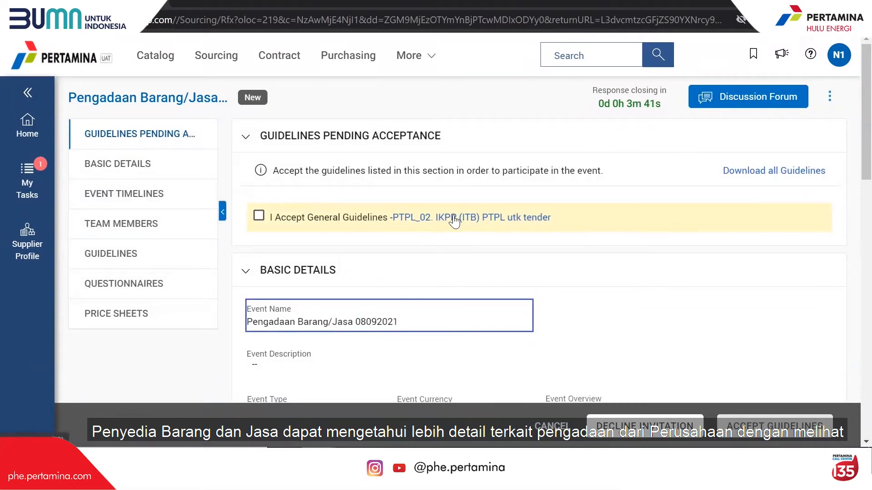
pyautogui.click(454, 221)
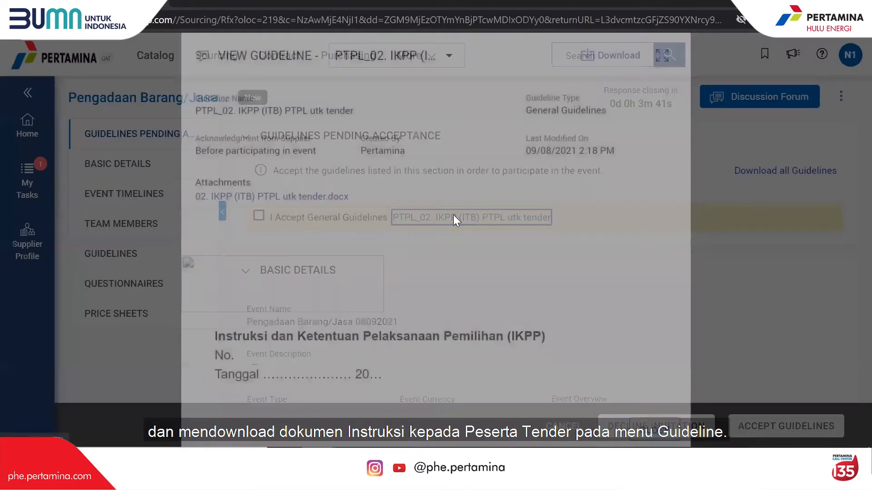
pyautogui.scroll(-2, 417, 247)
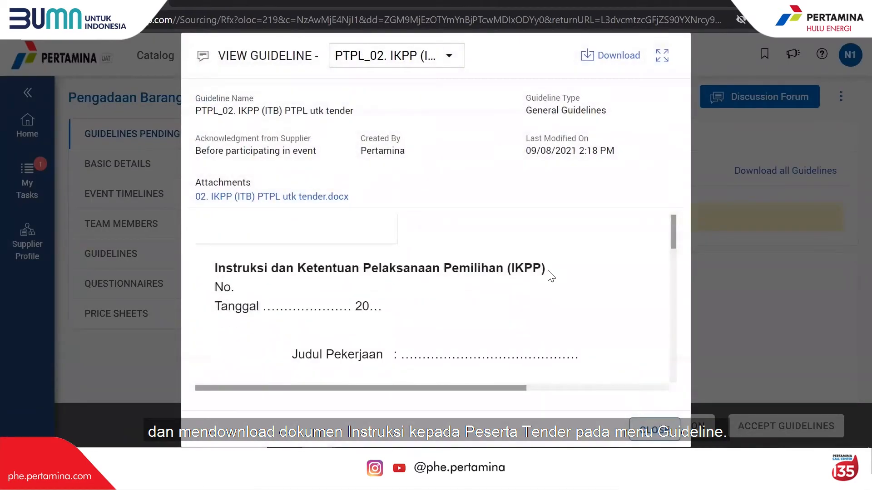
pyautogui.scroll(-3, 549, 275)
pyautogui.scroll(-10, 589, 301)
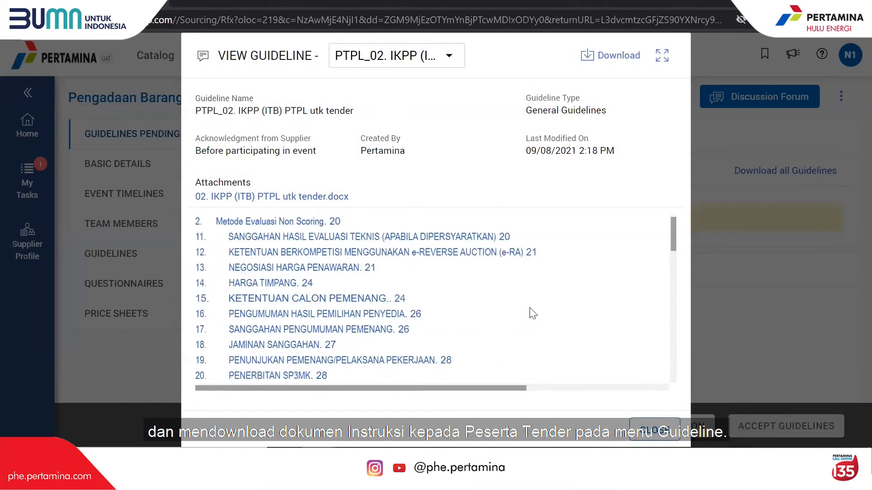
pyautogui.scroll(-1, 549, 317)
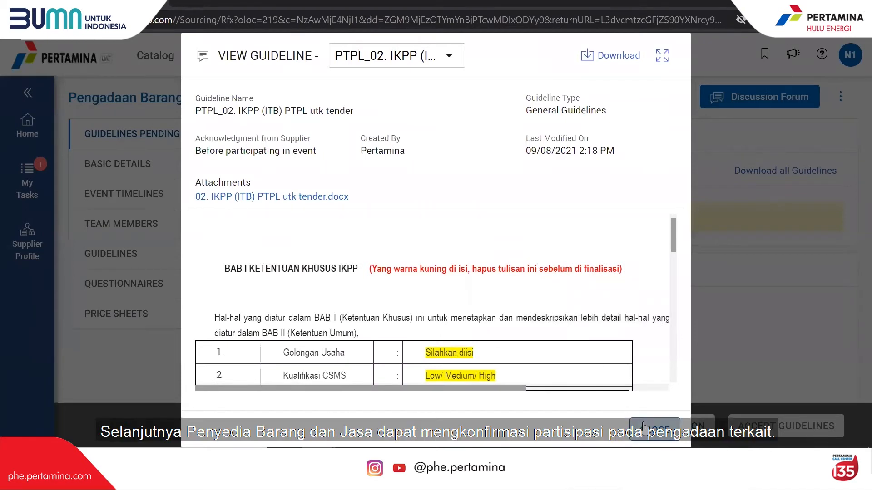
pyautogui.click(643, 427)
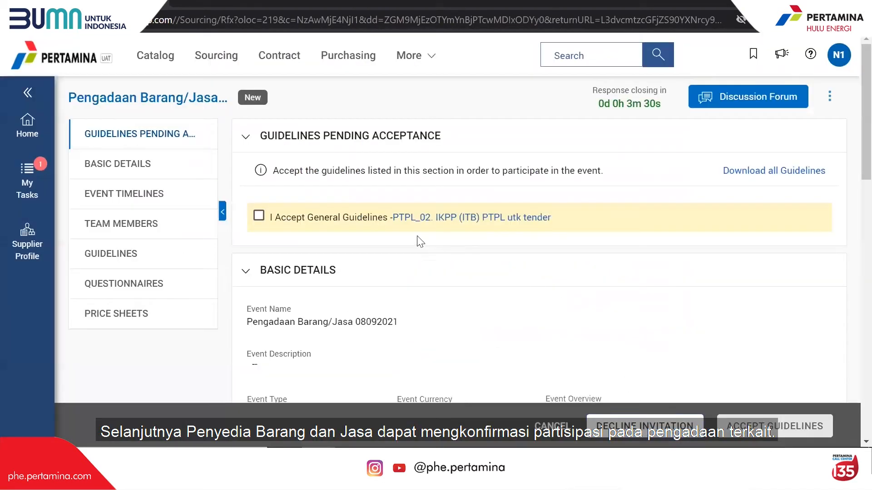
# - Accept the event's general guidelines and confirm that the organization wishes to participate
pyautogui.click(259, 218)
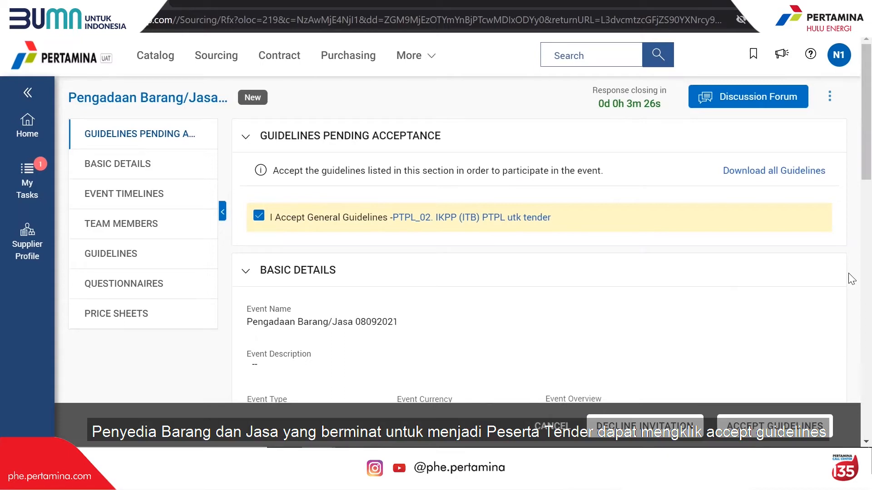
pyautogui.scroll(-2, 852, 279)
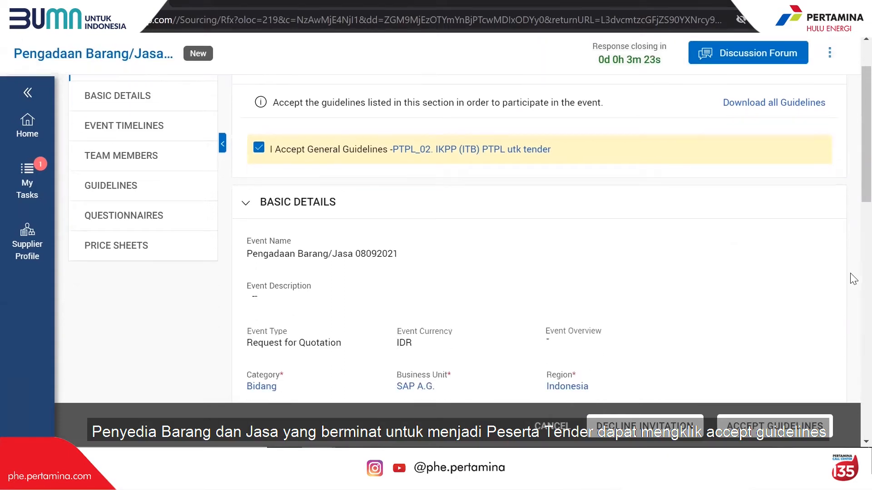
pyautogui.scroll(-2, 852, 279)
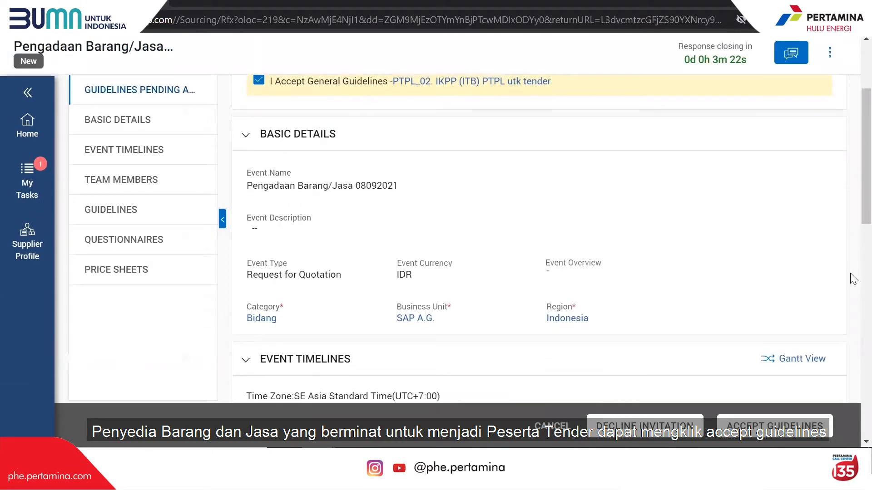
pyautogui.click(796, 424)
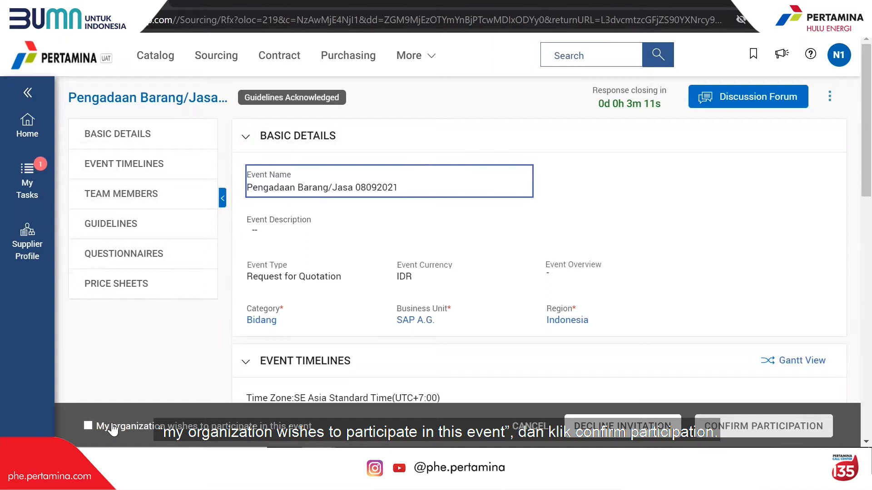
pyautogui.click(113, 428)
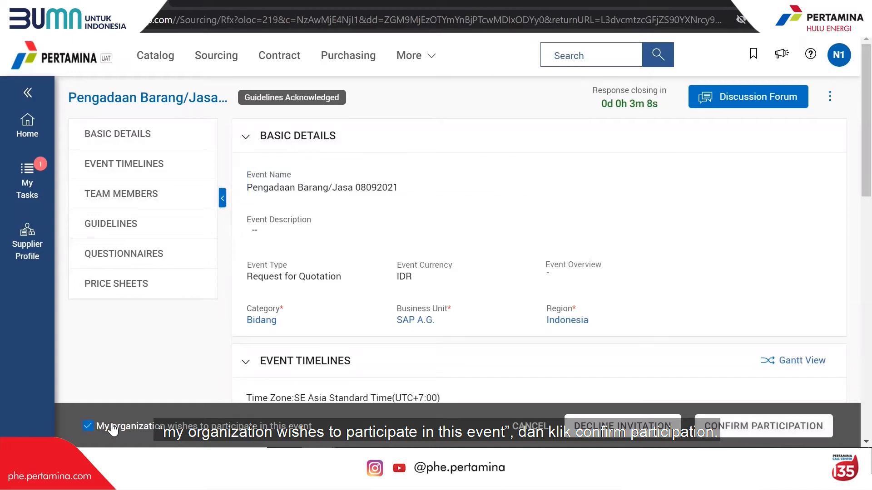
pyautogui.click(733, 426)
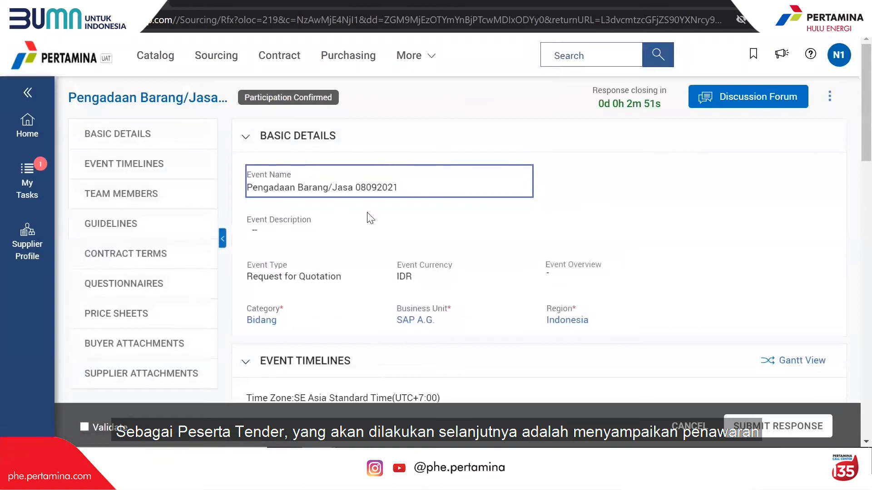
# - Start responding to the technical information questionnaire and answer the number of years in business with Less than 10 years
pyautogui.scroll(-6, 370, 218)
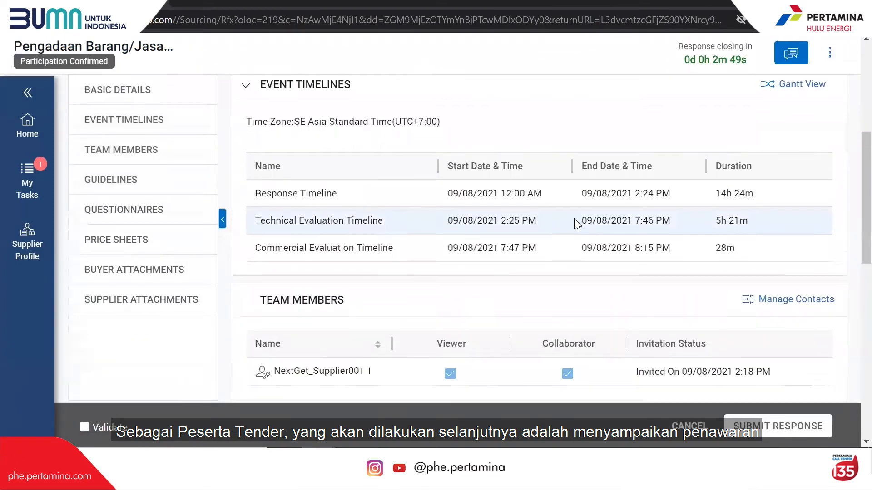
pyautogui.scroll(-7, 577, 224)
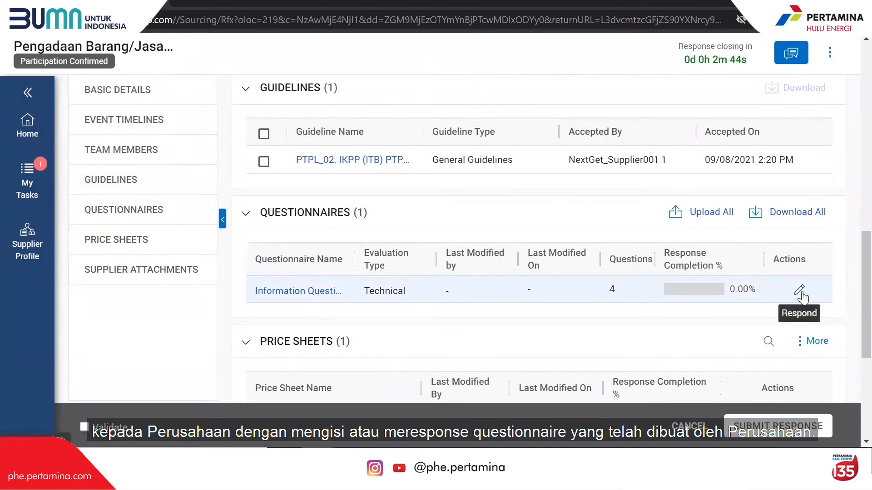
pyautogui.click(800, 292)
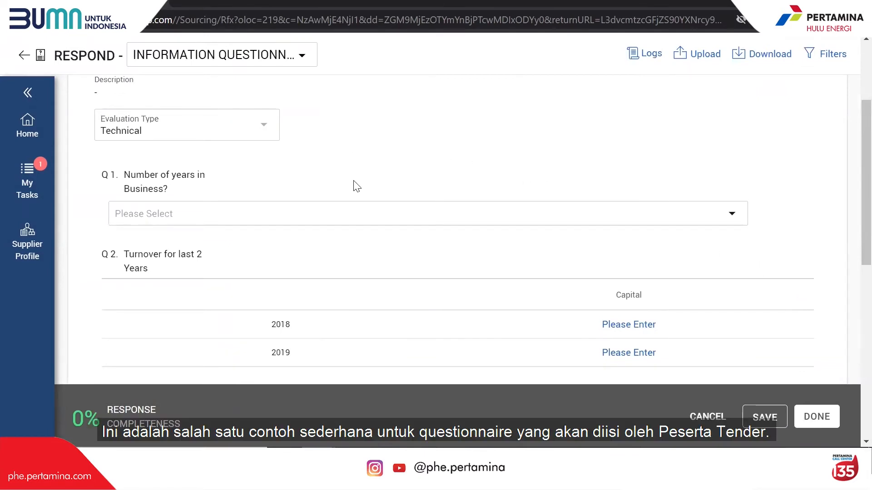
pyautogui.click(370, 216)
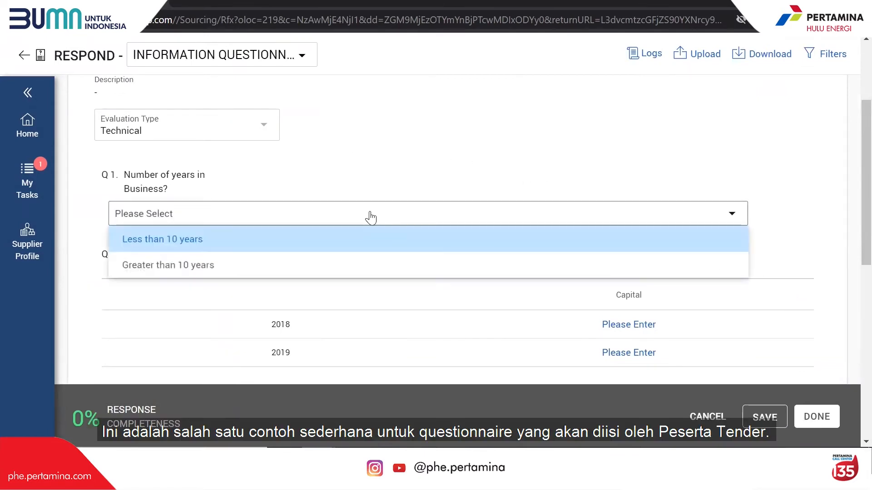
pyautogui.click(254, 239)
# - Enter a capital turnover of 10 for both 2018 and 2019 in question 2
pyautogui.scroll(-1, 341, 237)
pyautogui.click(614, 256)
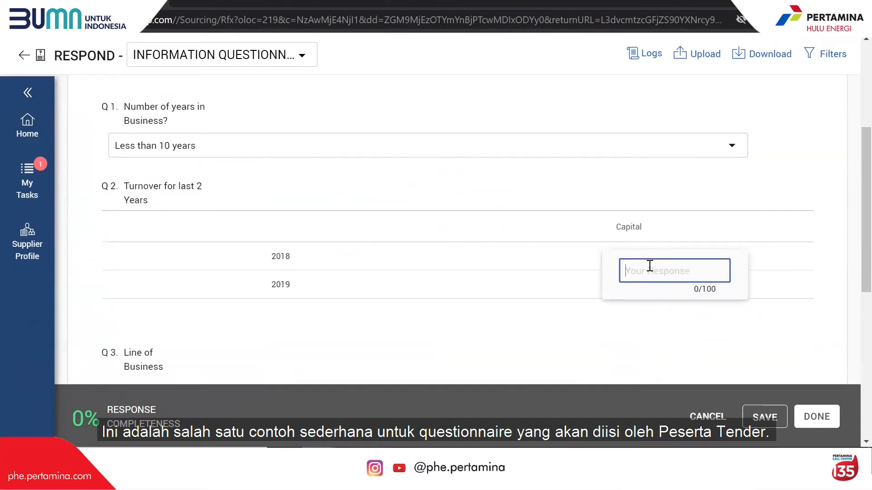
pyautogui.write('10')
pyautogui.click(570, 262)
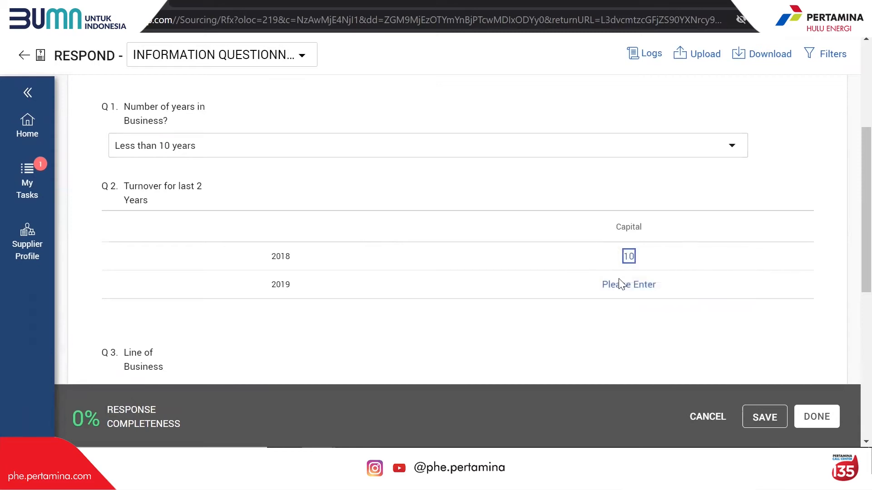
pyautogui.click(620, 283)
pyautogui.write('10')
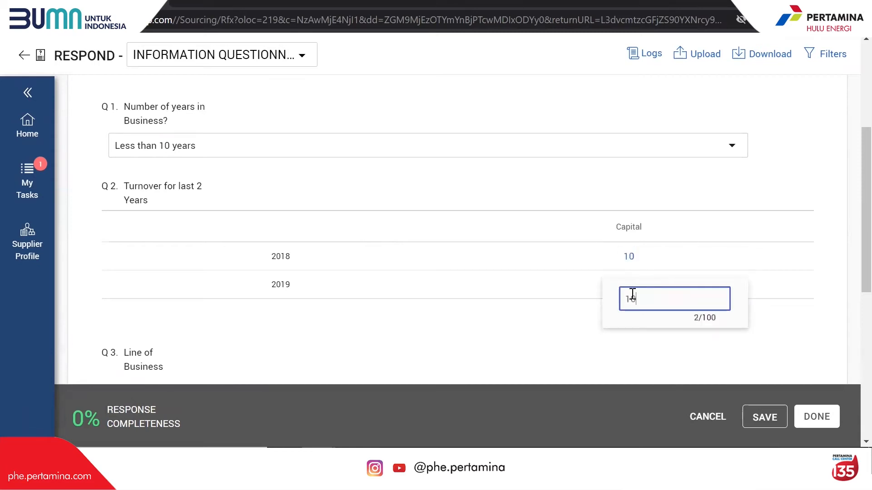
pyautogui.click(580, 313)
# - Complete the questionnaire with Pengadaan Material as the line of business and Indonesia as the country of operation
pyautogui.scroll(-5, 580, 315)
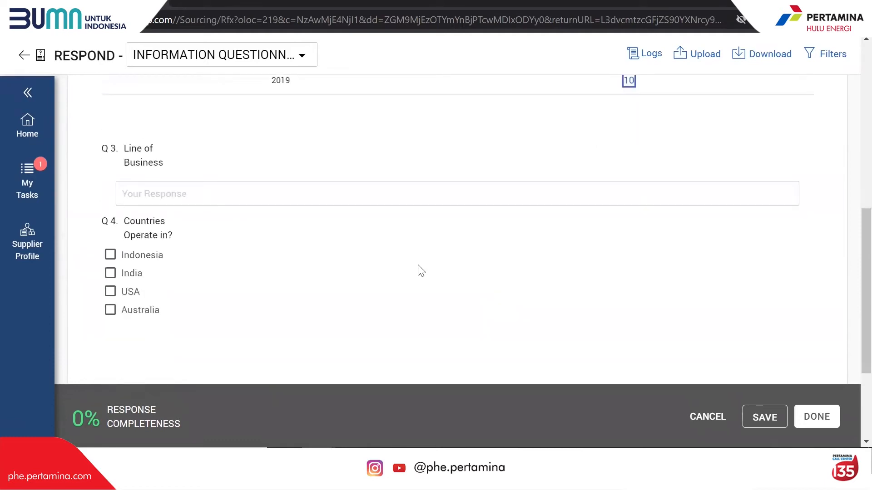
pyautogui.click(293, 186)
pyautogui.write('Pengadaan Material')
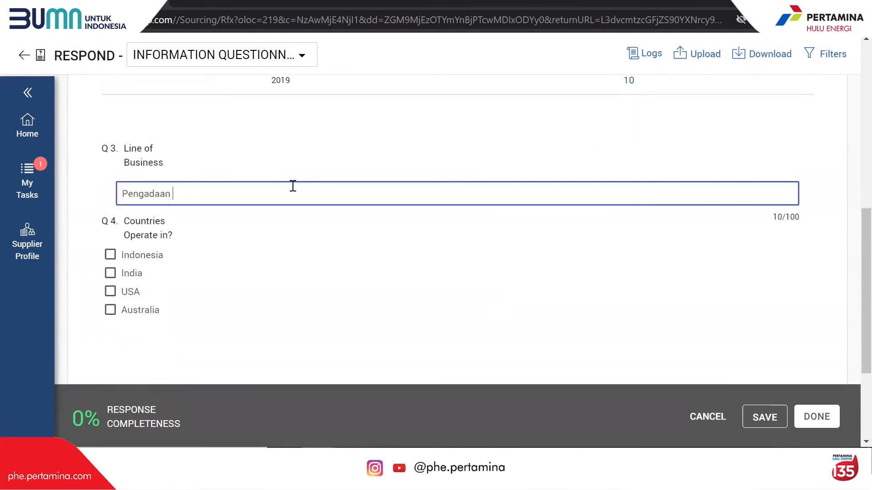
pyautogui.click(110, 254)
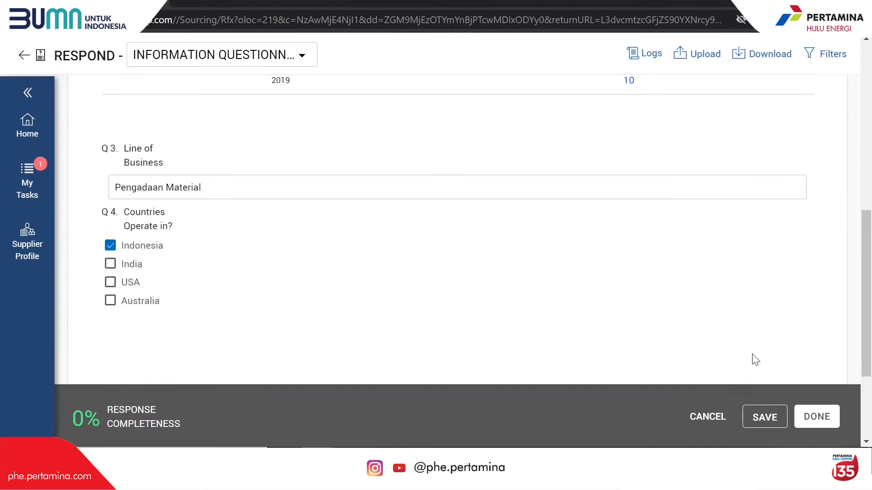
pyautogui.scroll(-2, 751, 358)
pyautogui.click(817, 417)
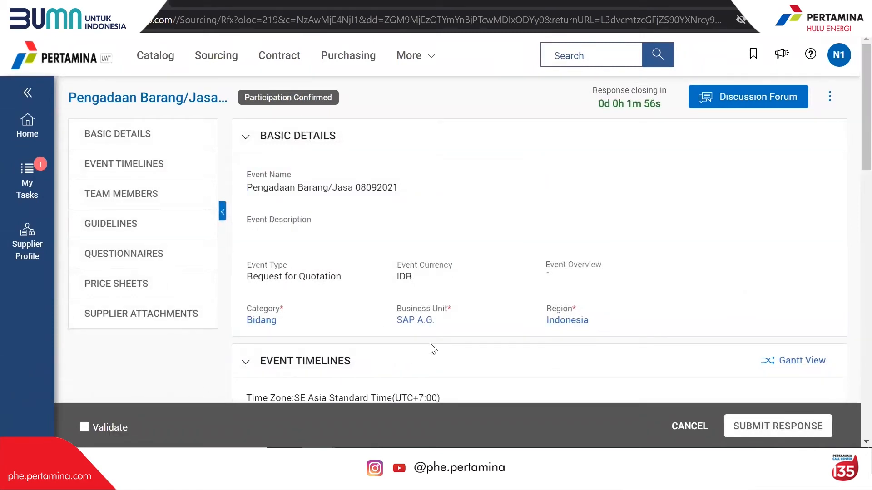
# - Complete the Price Sheet Pengadaan response with a price per unit of IDR 5,000,000 for Material 1
pyautogui.scroll(-3, 430, 349)
pyautogui.scroll(-2, 429, 347)
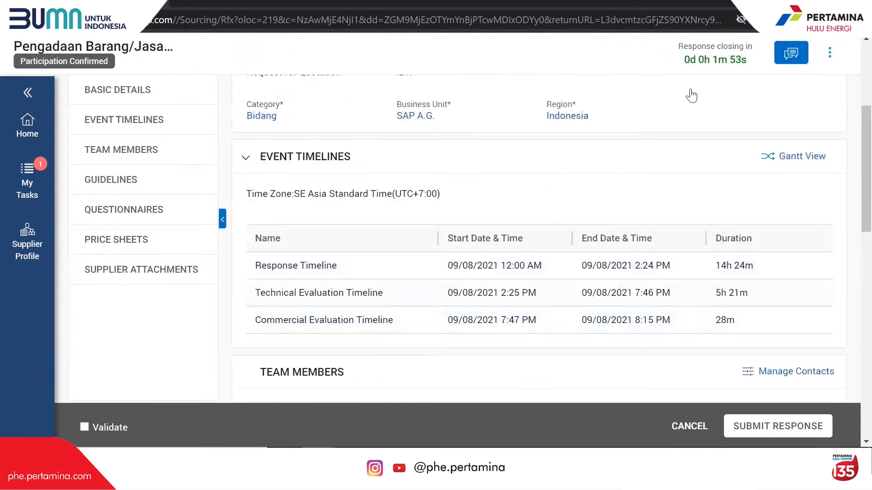
pyautogui.scroll(-7, 693, 291)
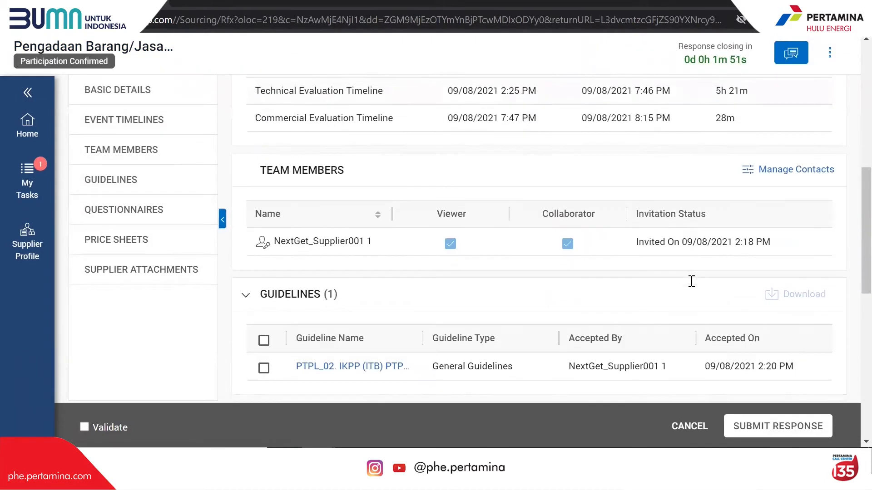
pyautogui.scroll(-6, 691, 287)
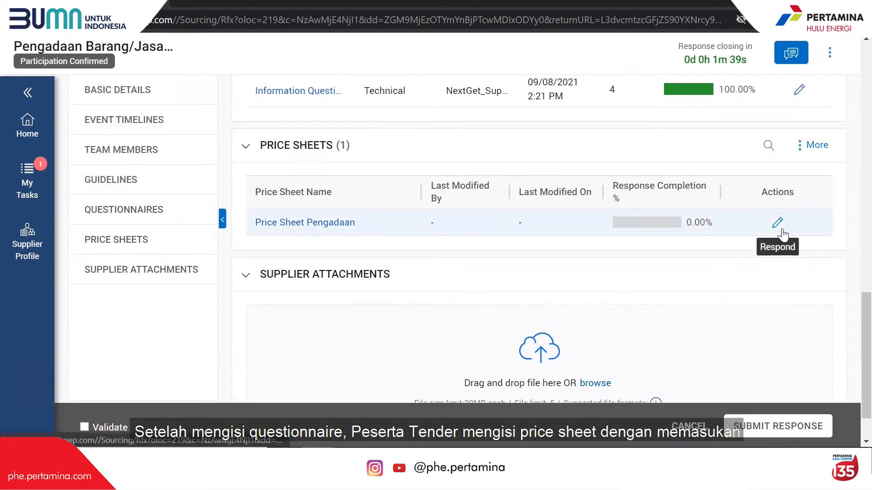
pyautogui.click(778, 225)
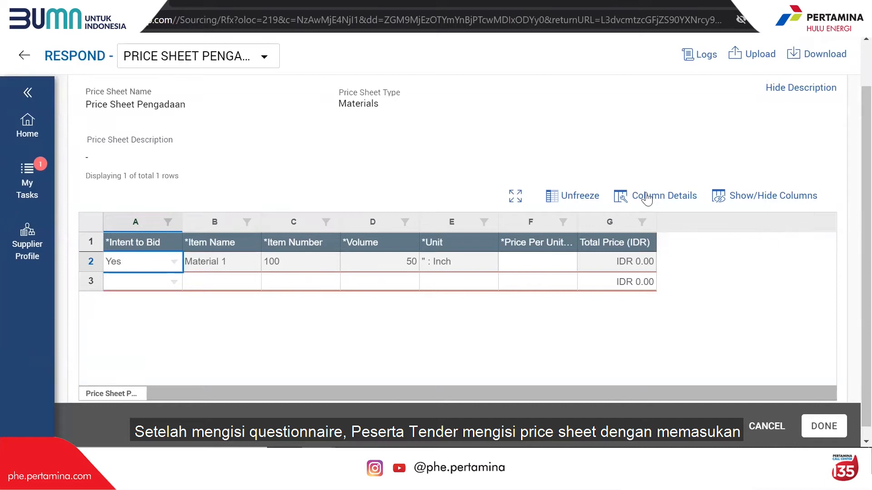
pyautogui.click(545, 264)
pyautogui.write('5000000')
pyautogui.click(763, 306)
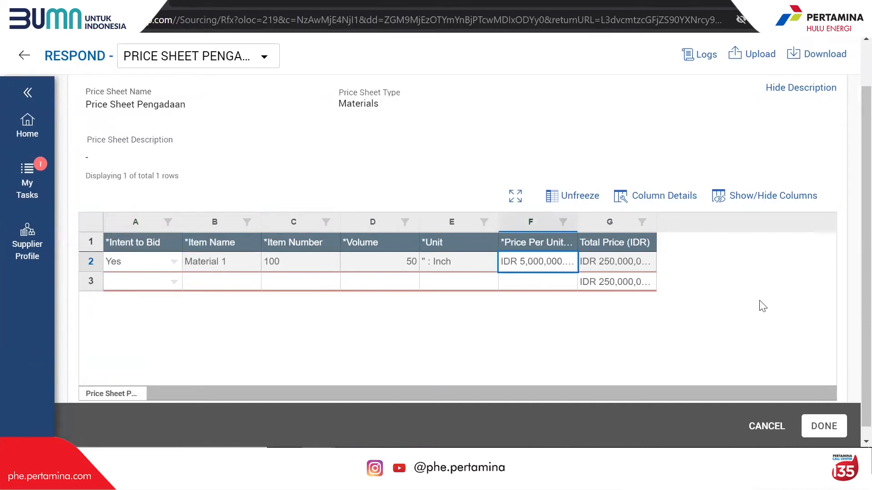
pyautogui.click(837, 426)
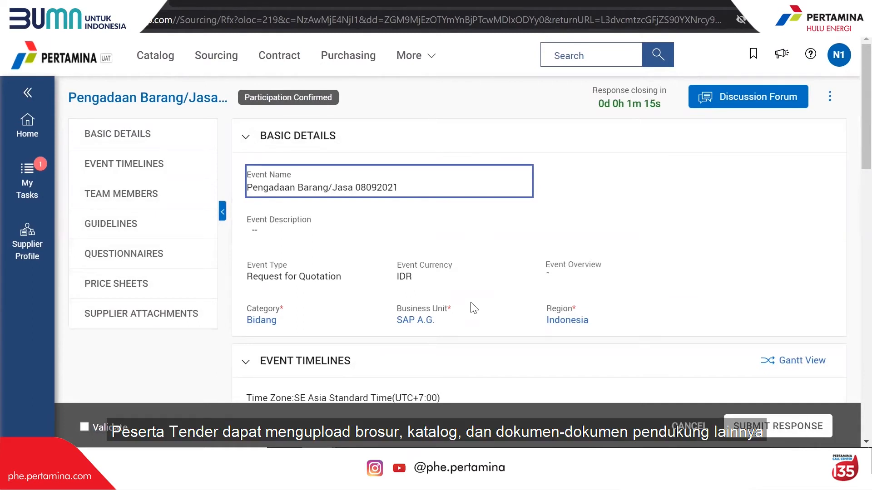
# - Validate the tender response and submit it to the event
pyautogui.scroll(-3, 473, 309)
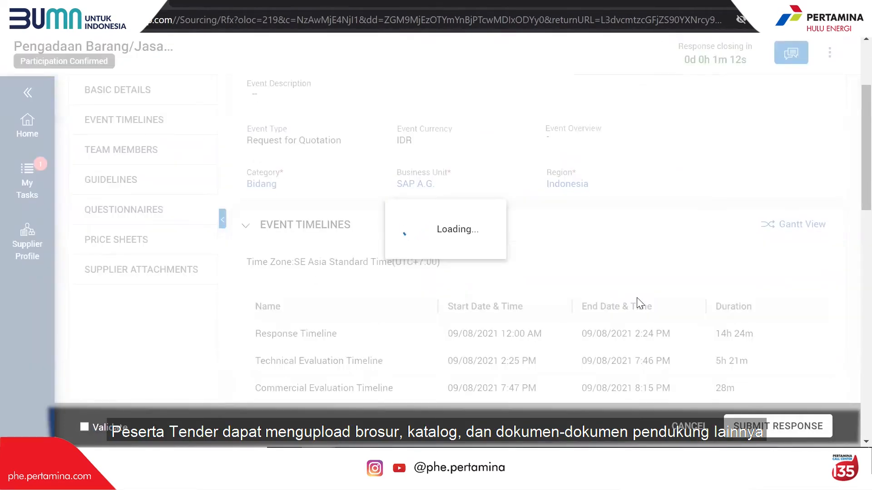
pyautogui.scroll(-10, 718, 326)
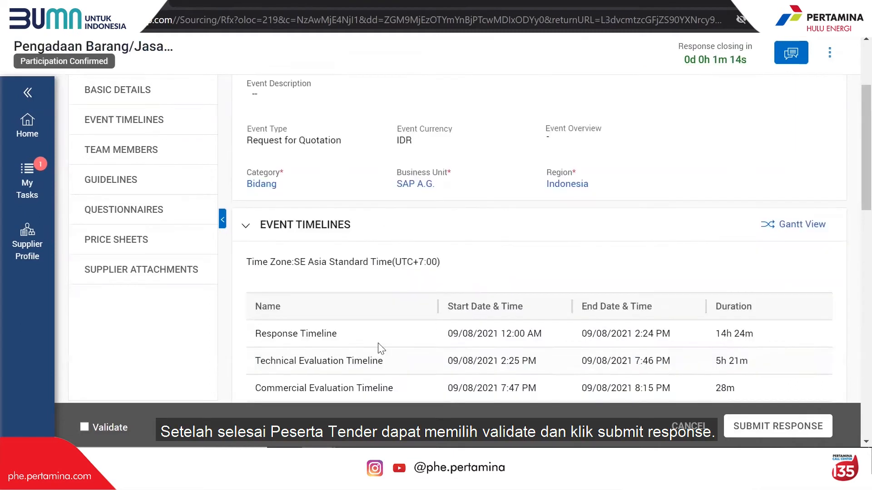
pyautogui.click(85, 427)
pyautogui.scroll(-10, 639, 296)
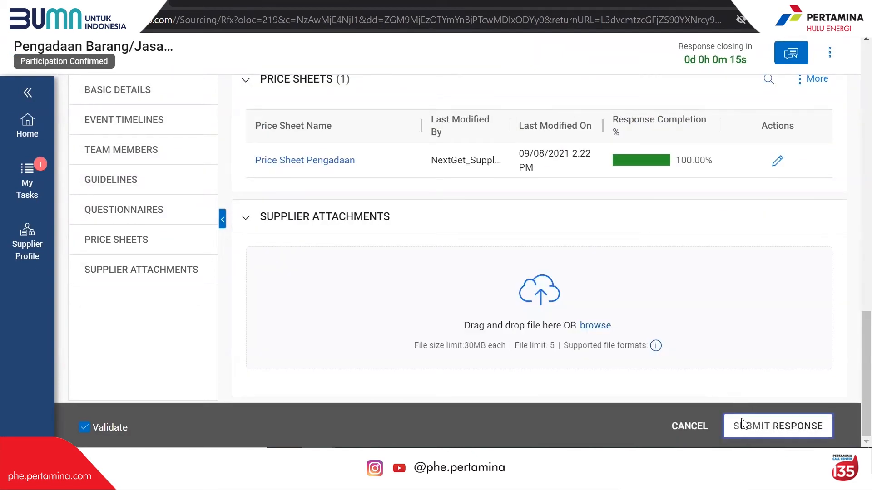
pyautogui.click(743, 426)
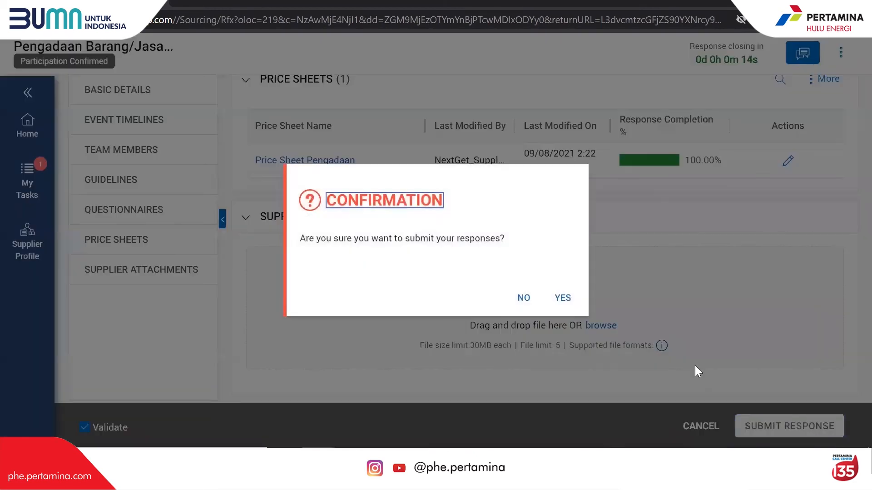
pyautogui.click(563, 299)
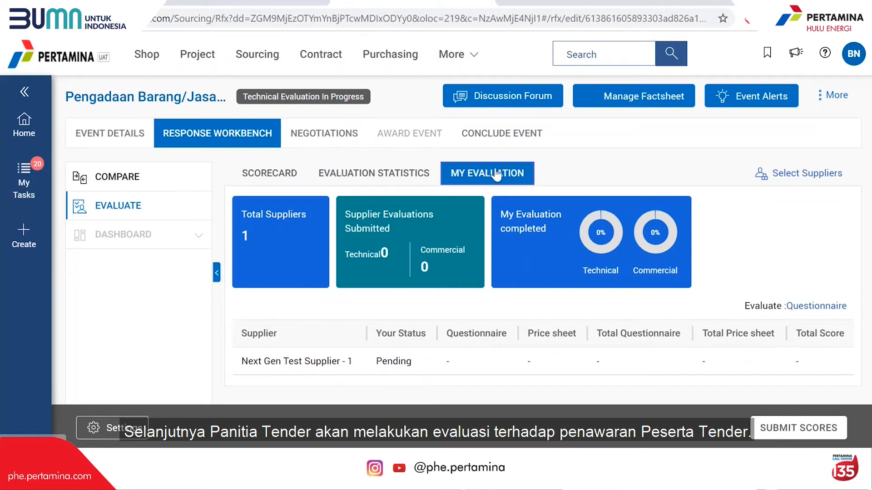
# - Open the questionnaire evaluation and give question 2, Turnover for last 2 Years, a score of 80
pyautogui.click(801, 307)
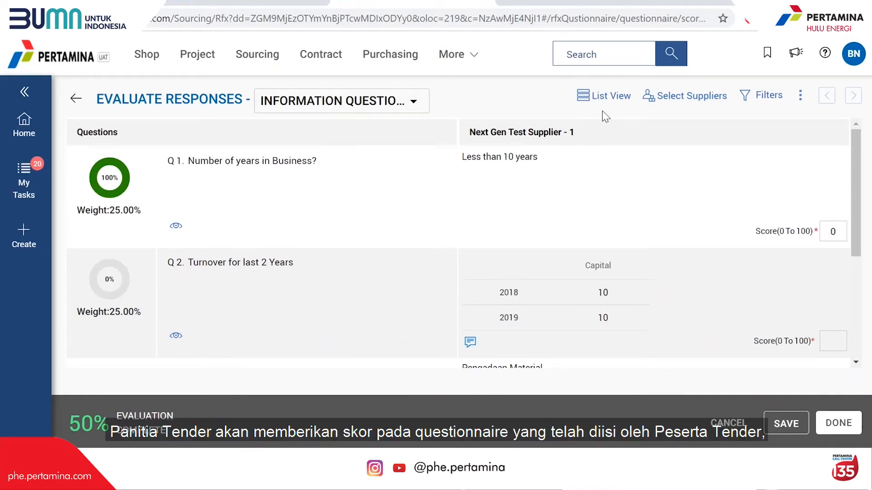
pyautogui.scroll(-2, 137, 295)
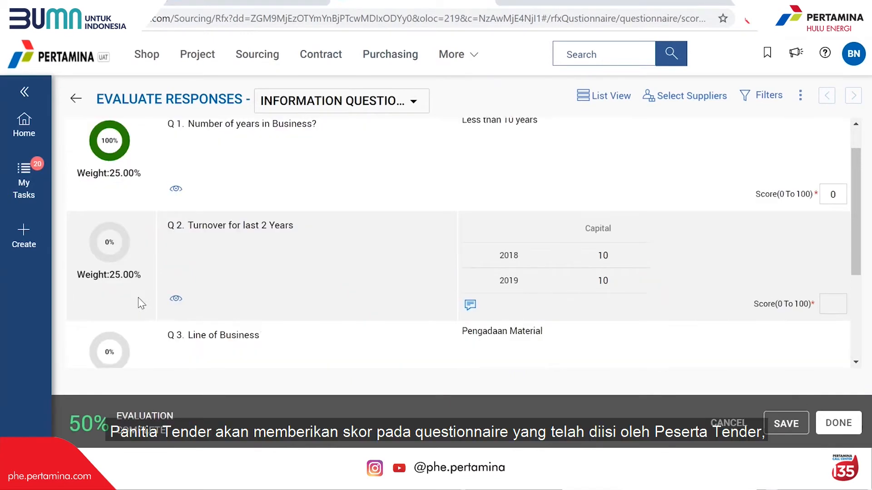
pyautogui.click(824, 264)
pyautogui.write('1')
pyautogui.write('80')
pyautogui.press('BackSpace')
pyautogui.press('BackSpace')
pyautogui.press('BackSpace')
pyautogui.write('080')
pyautogui.press('Home')
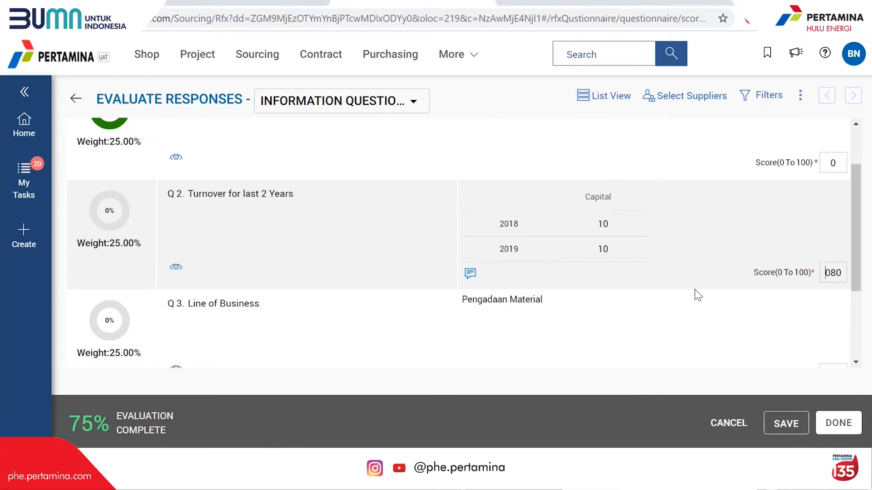
# - Give question 3, Line of Business, a score of 80 and review the scores of the other questions
pyautogui.scroll(-3, 698, 296)
pyautogui.click(833, 248)
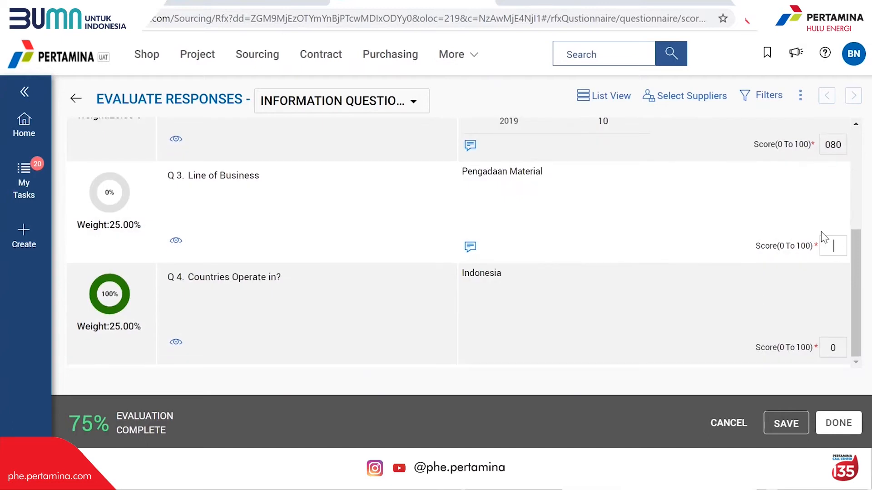
pyautogui.write('80')
pyautogui.scroll(2, 745, 288)
pyautogui.scroll(-2, 827, 350)
pyautogui.scroll(4, 821, 311)
pyautogui.scroll(-4, 821, 363)
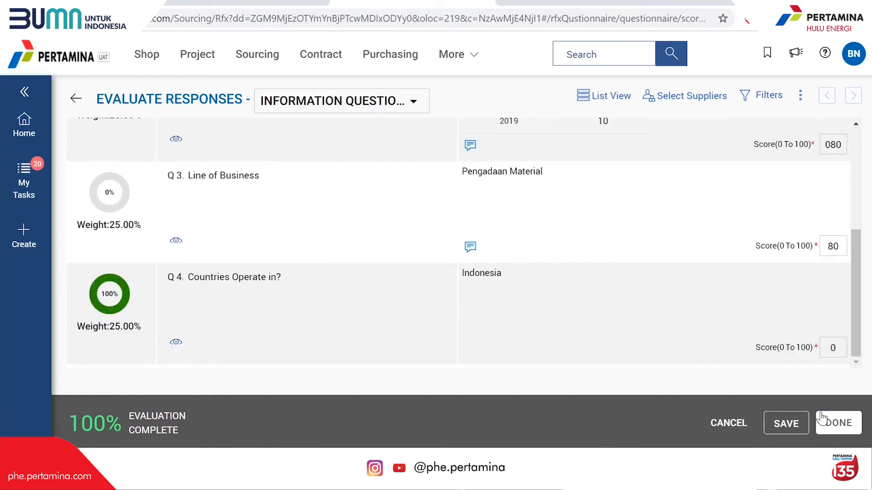
# - Save the questionnaire scores and finish evaluating the responses
pyautogui.click(786, 424)
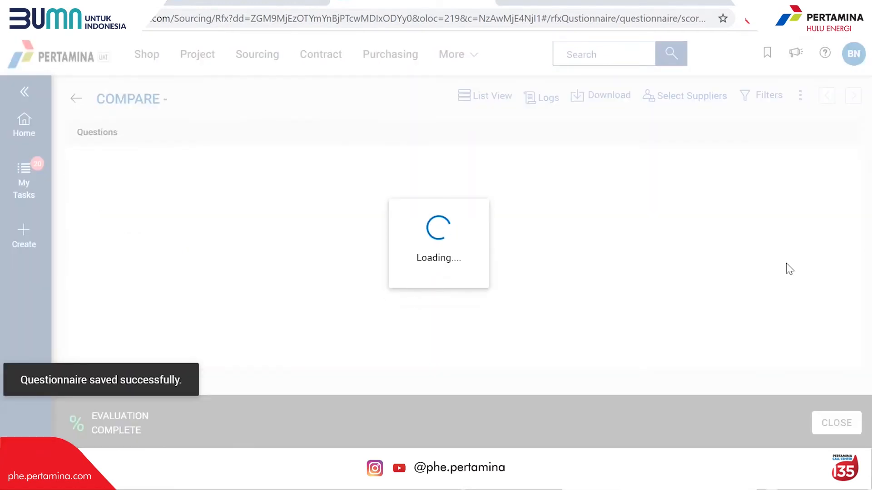
pyautogui.scroll(-4, 795, 262)
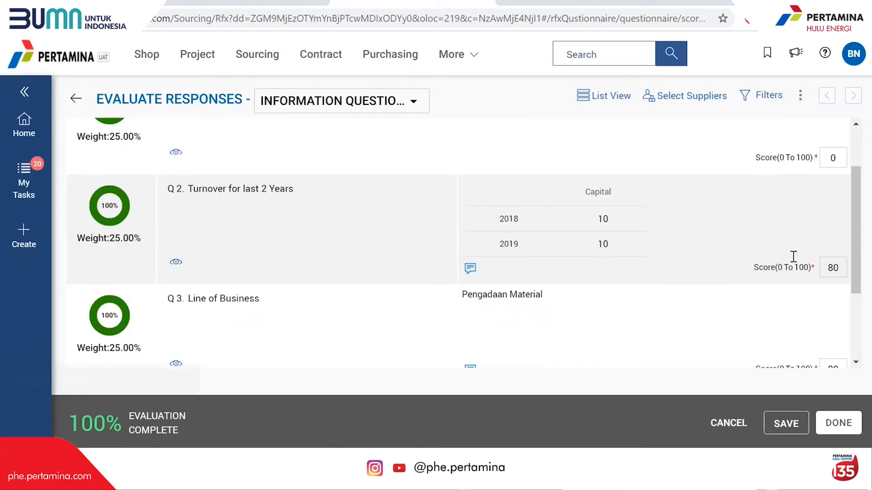
pyautogui.click(839, 422)
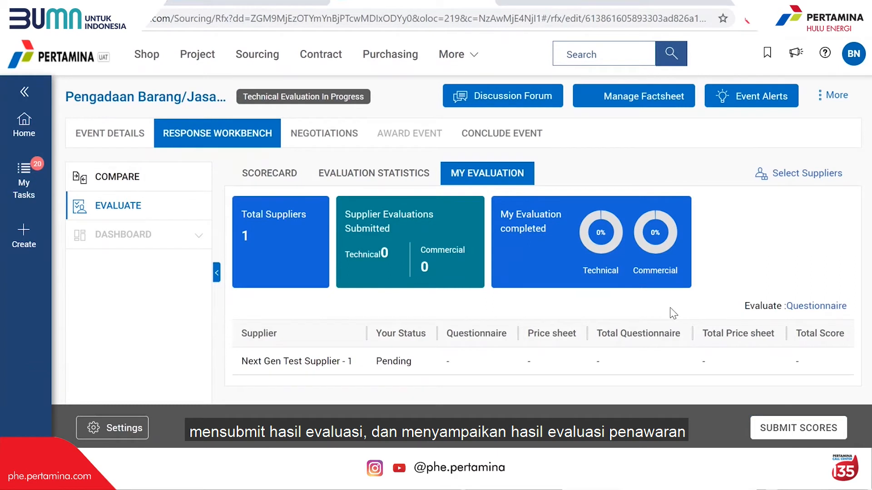
# - Submit the evaluation scores for Next Gen Test Supplier - 1
pyautogui.click(777, 428)
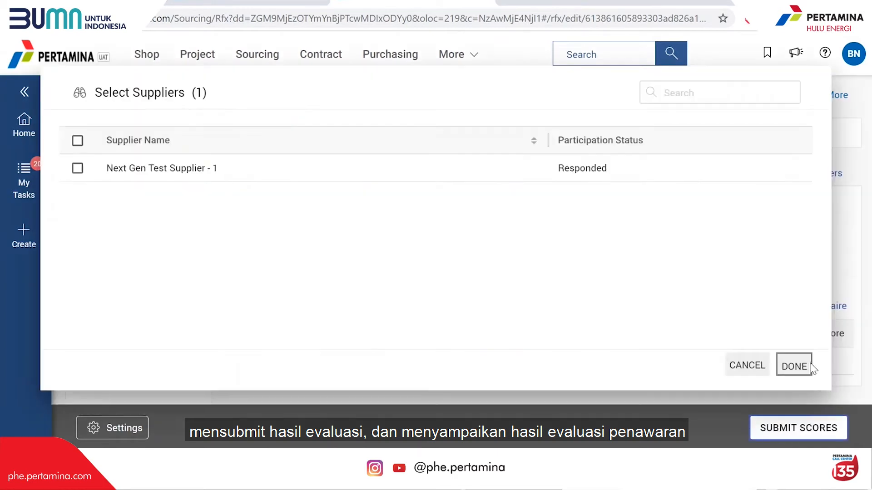
pyautogui.click(78, 168)
pyautogui.click(794, 221)
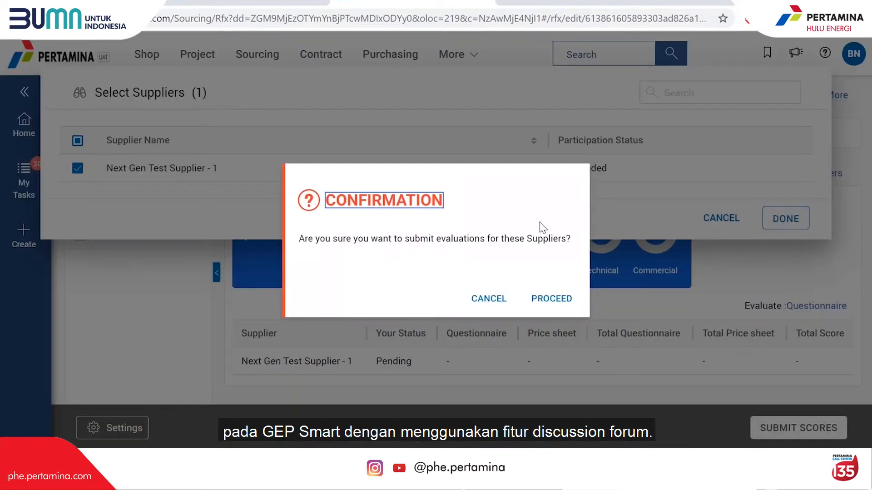
pyautogui.click(552, 299)
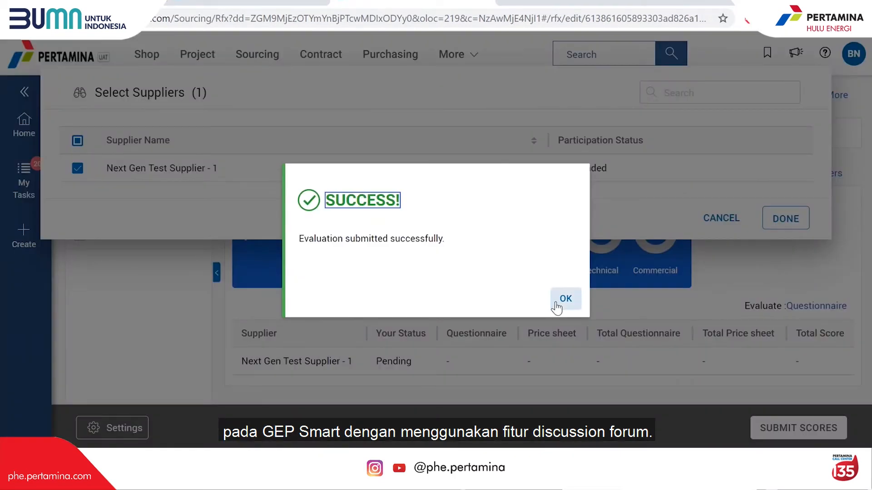
pyautogui.click(557, 301)
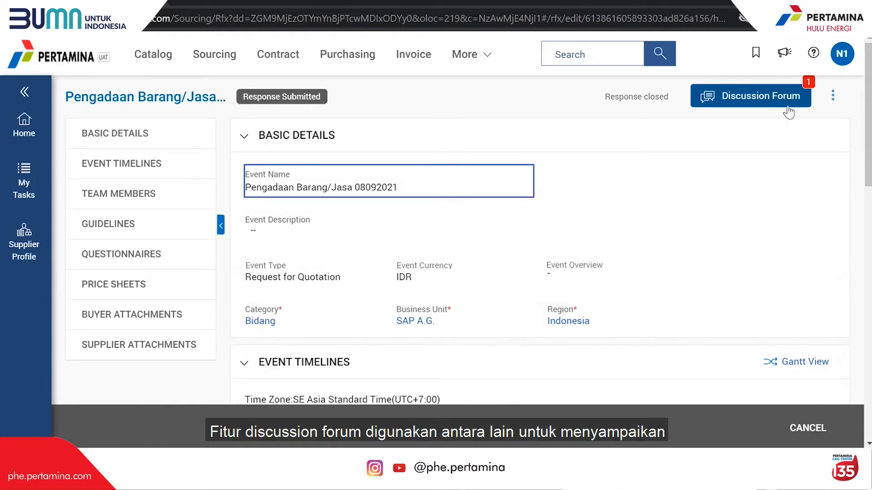
# - As the supplier, post the reply "Menanggapi pengumuman tersebut, berikut kami sampaikan sanggahan." to the Hasil Evaluasi Teknis announcement in the event's discussion forum
pyautogui.click(788, 112)
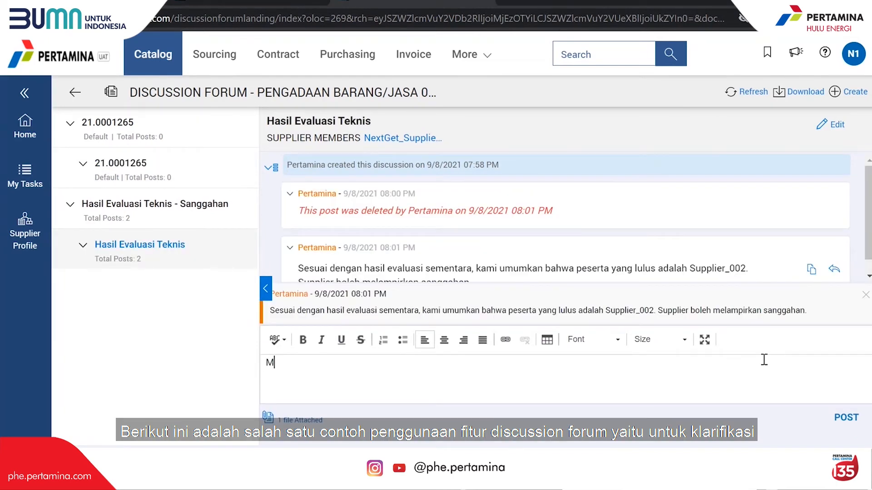
pyautogui.write('enanggapi pen')
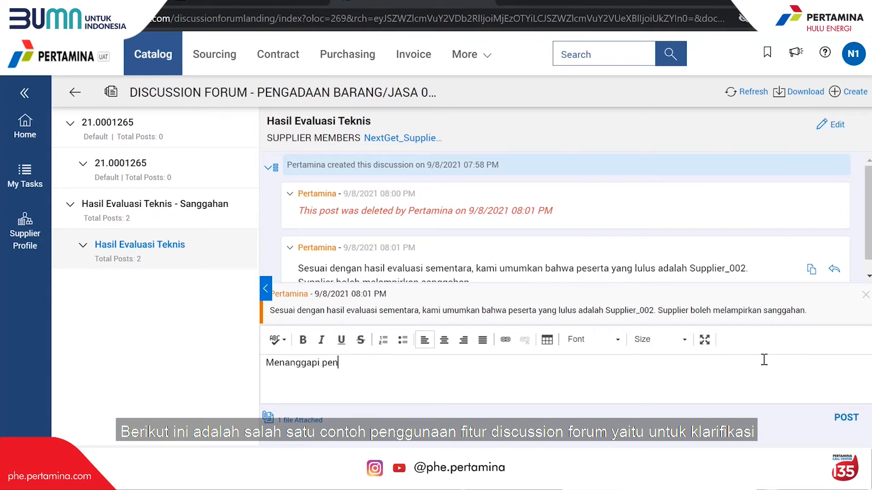
pyautogui.write('gumuman tersebut')
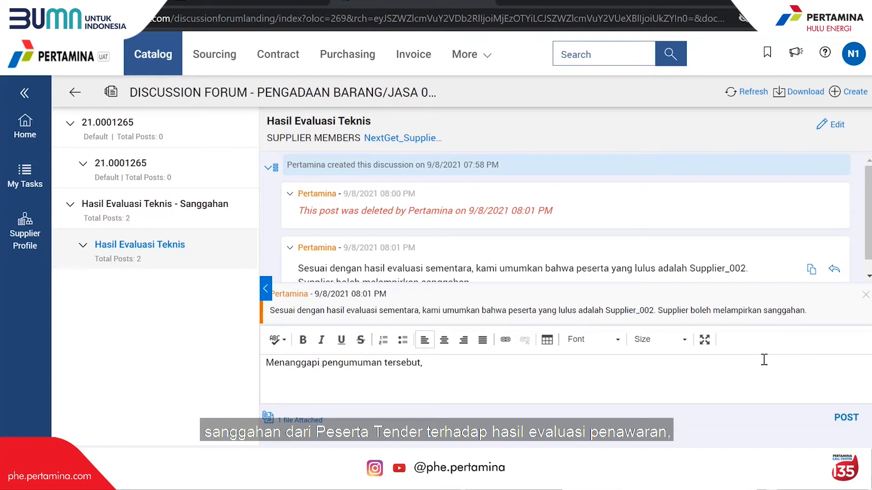
pyautogui.write(', berikut kami sampaik')
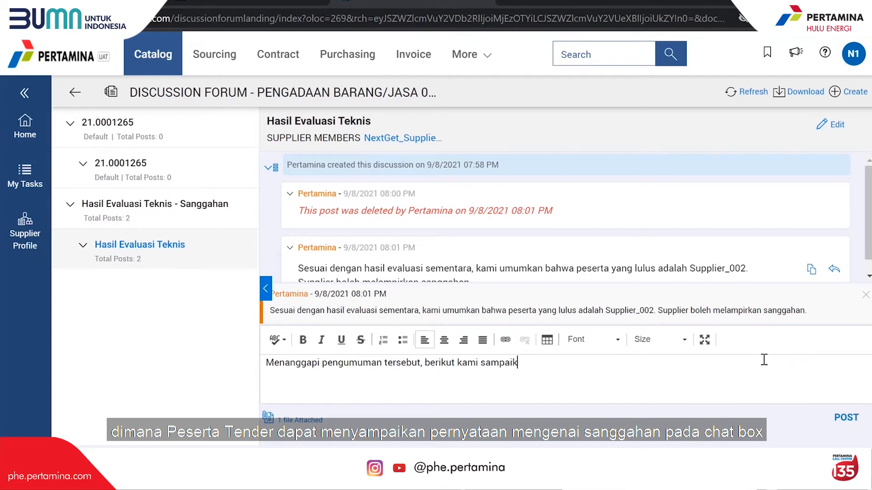
pyautogui.write('an sanggahan.')
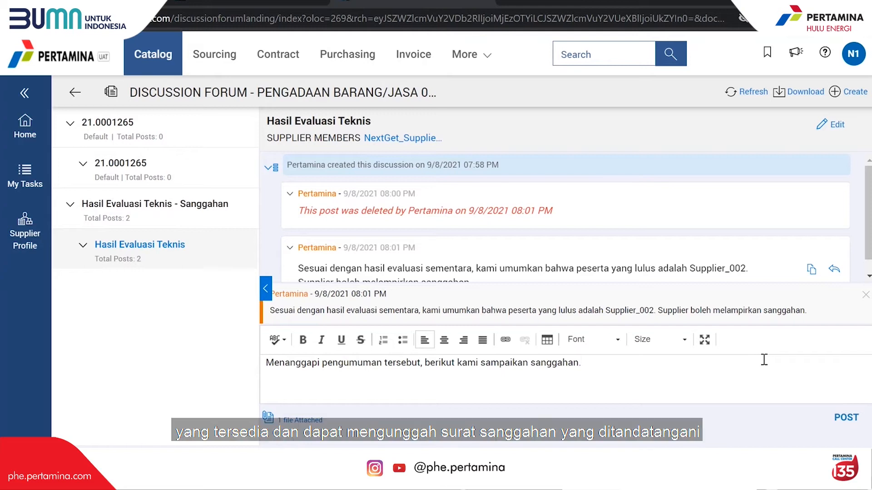
pyautogui.click(847, 419)
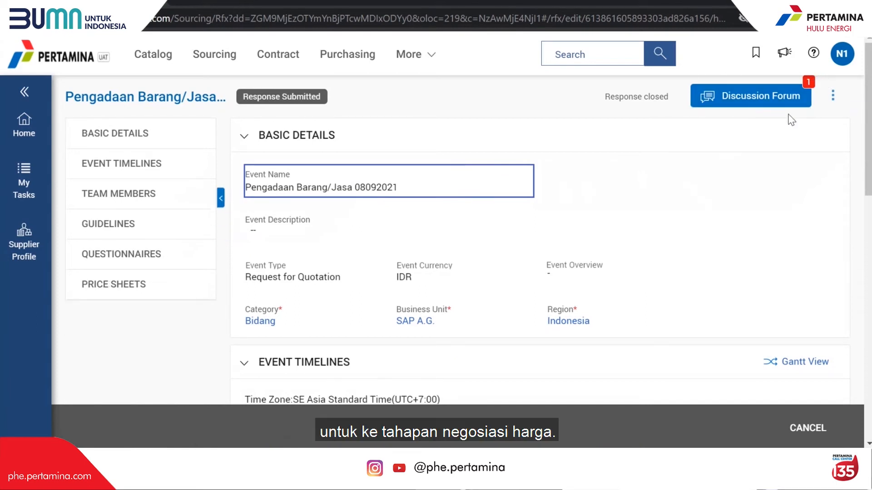
# - Download Form E.16 Undangan Negosiasi Penawaran.docx from the Undangan Rapat Negosiasi topic in the event's discussion forum
pyautogui.click(782, 99)
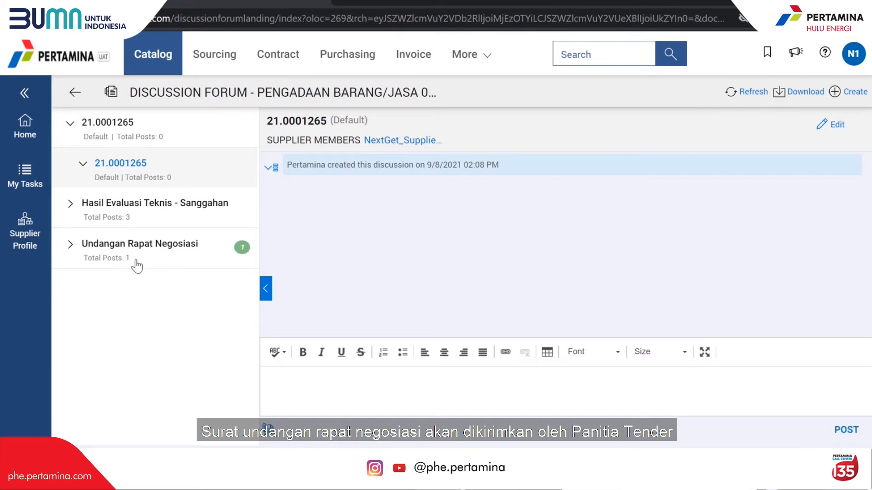
pyautogui.click(76, 248)
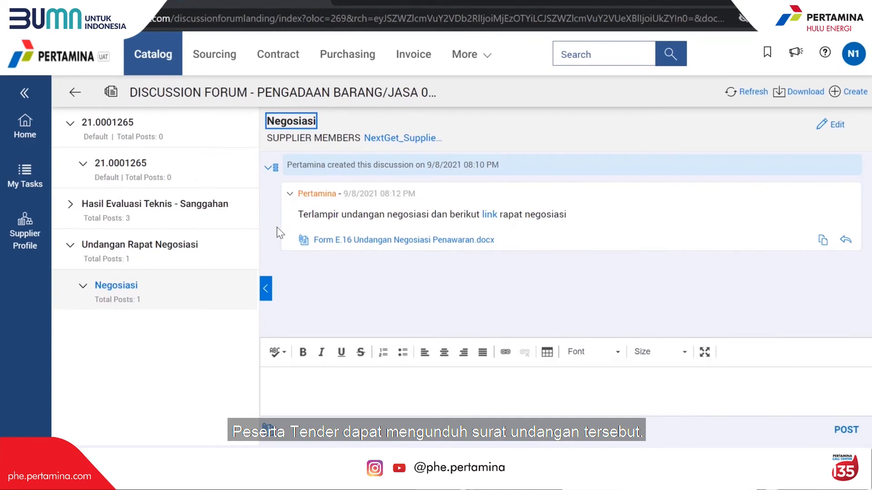
pyautogui.click(371, 245)
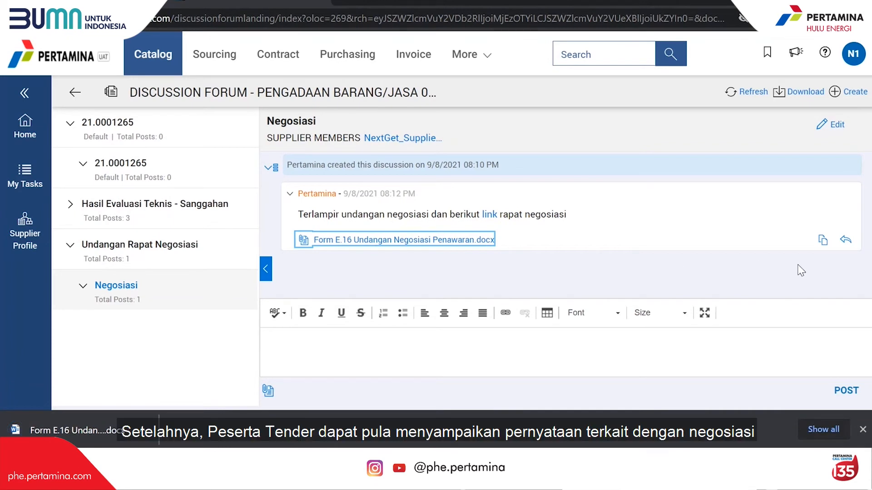
# - Reply to the negotiation invitation with "Saya menyetujui hasil negosiasi yang telah disepakati"
pyautogui.click(846, 241)
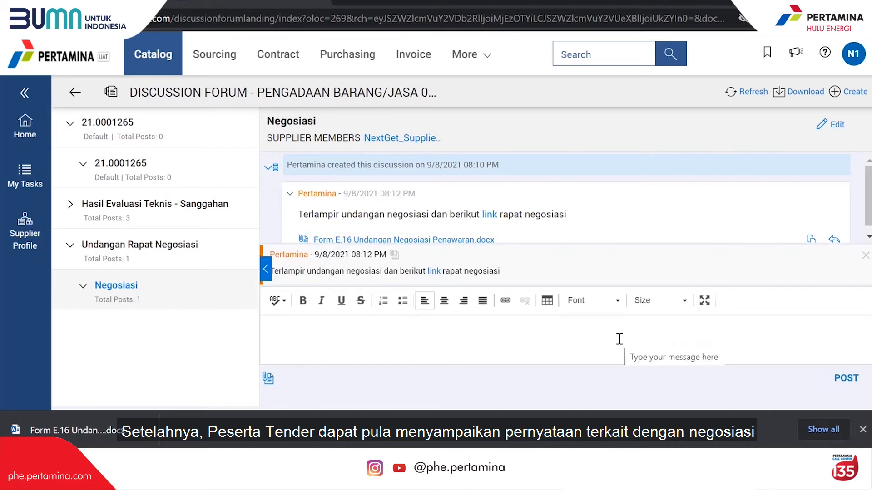
pyautogui.write('Saya menyetujui')
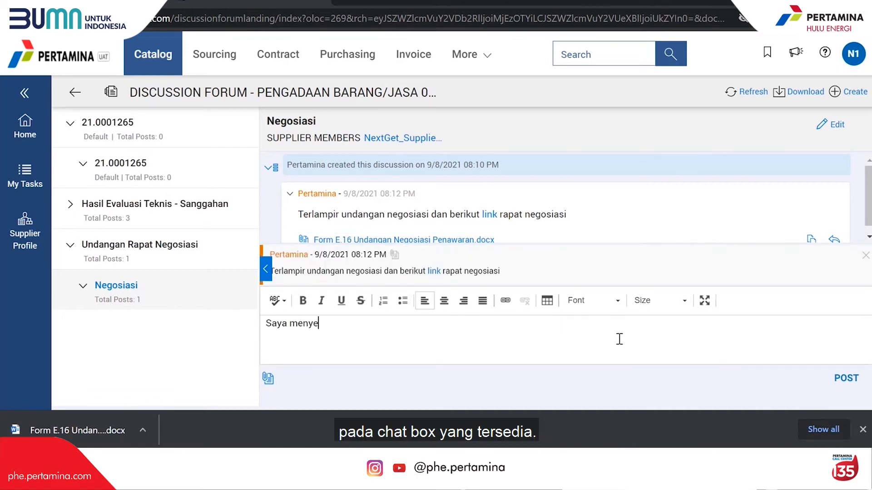
pyautogui.write(' hasil negosiasi yang telah disepakati')
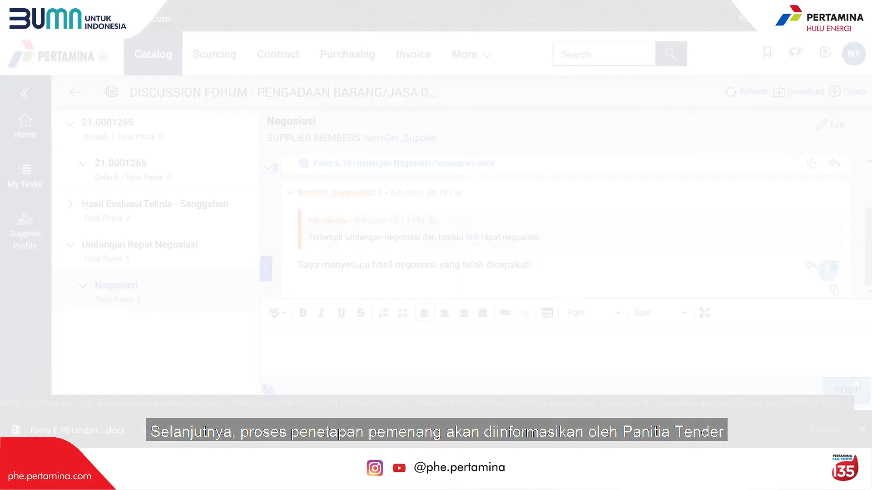
# - Reopen the Pengadaan Barang/Jasa 08092021 discussion forum and download Hasil Evaluasi Komersial dan Penetapan Pemenang.docx from the Penetapan Pemenang topic
pyautogui.click(225, 59)
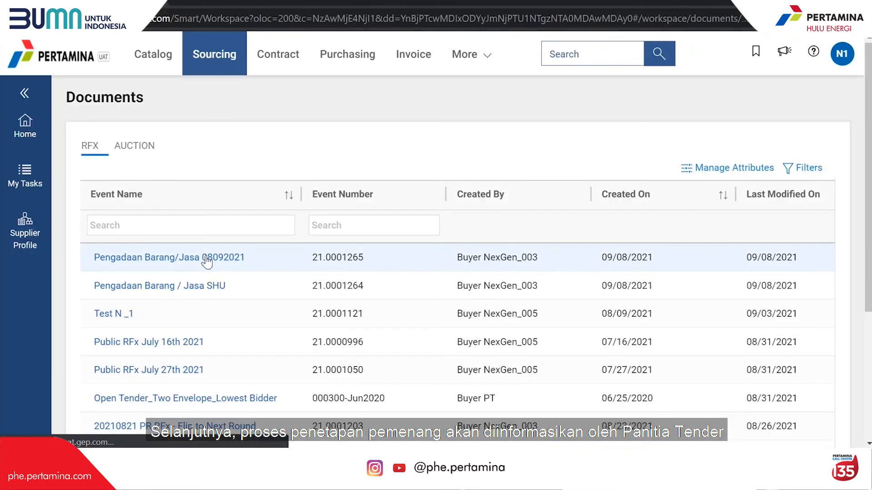
pyautogui.click(207, 258)
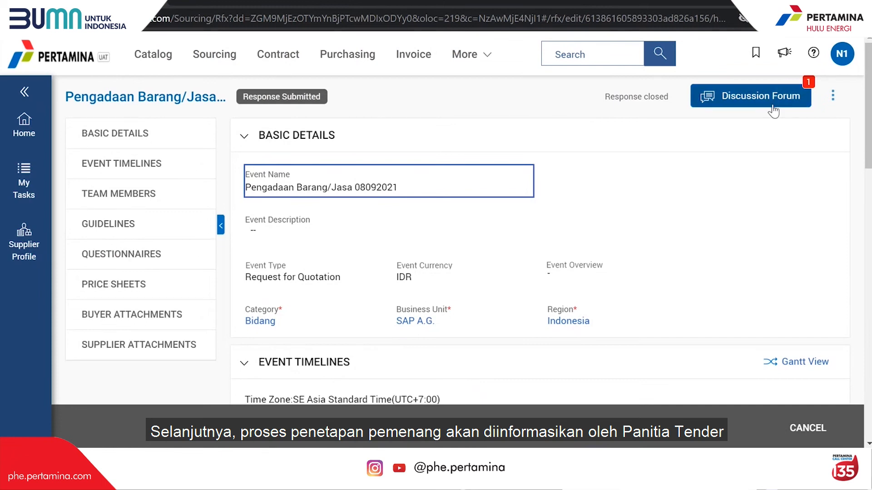
pyautogui.click(770, 104)
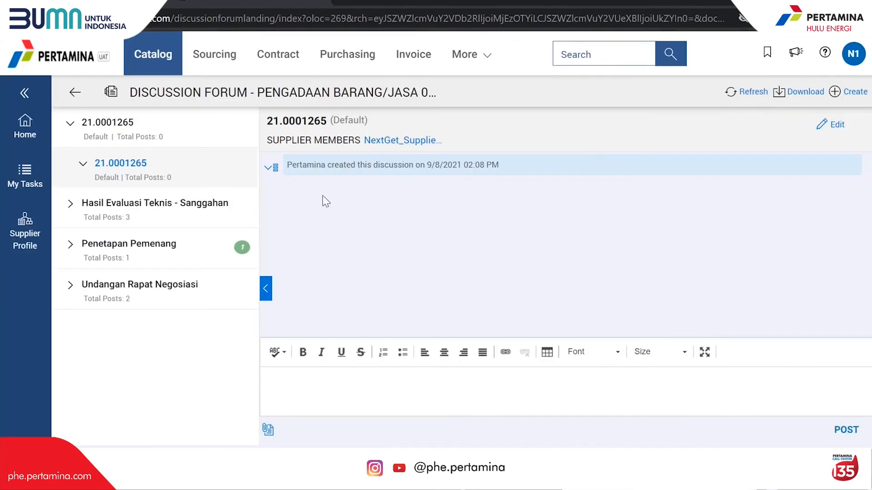
pyautogui.click(75, 253)
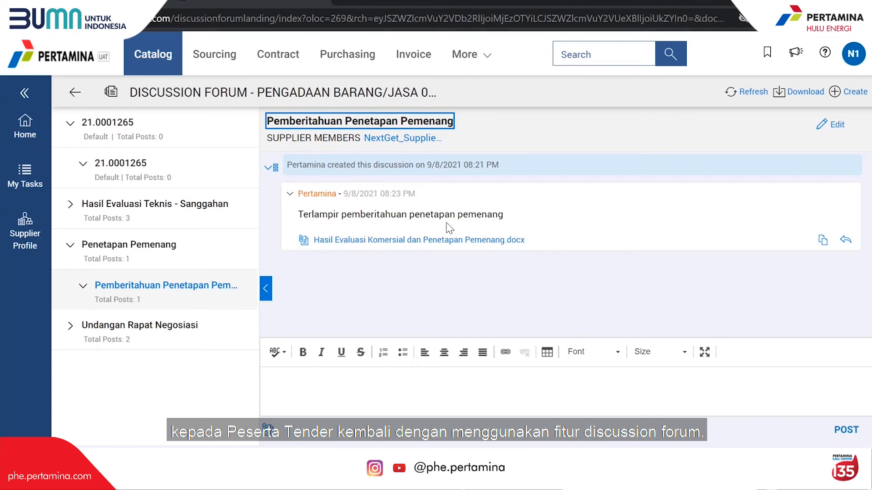
pyautogui.click(423, 240)
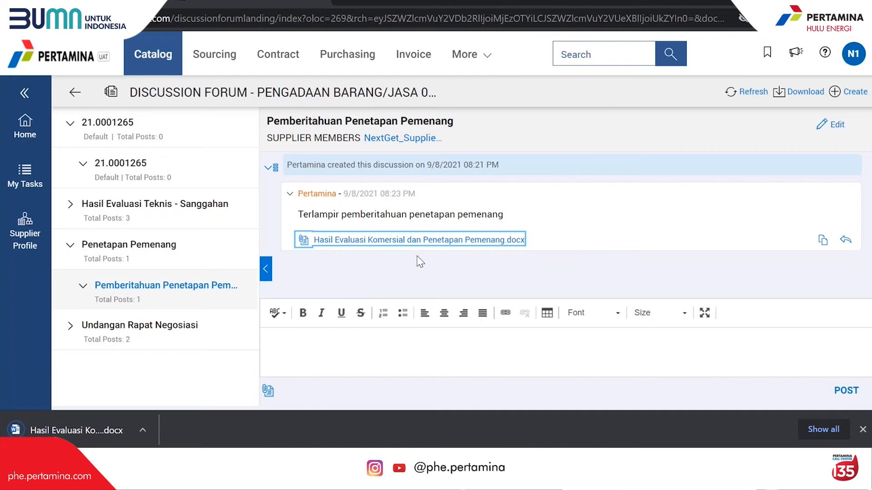
# - Post the reply "Terima kasih banyak atas penetapan pemenang" to the winner determination notice
pyautogui.click(847, 241)
pyautogui.write('Terima kasih banyak atas penetapan pemenang')
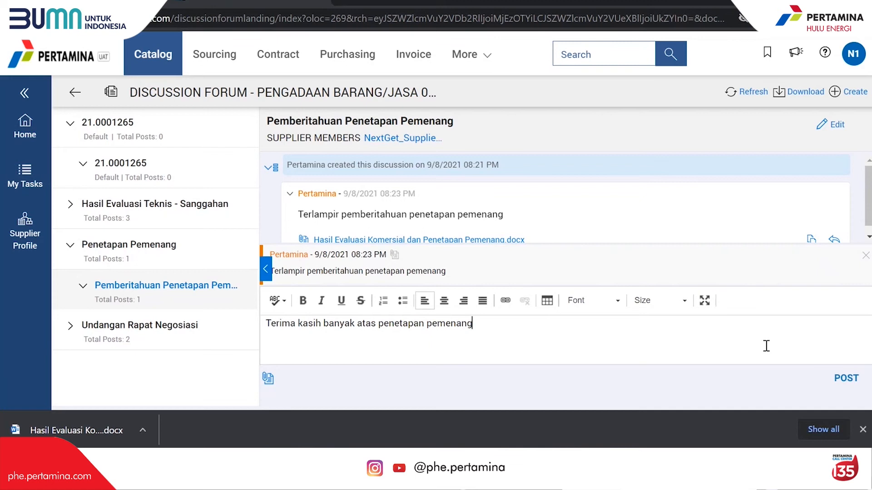
pyautogui.click(843, 379)
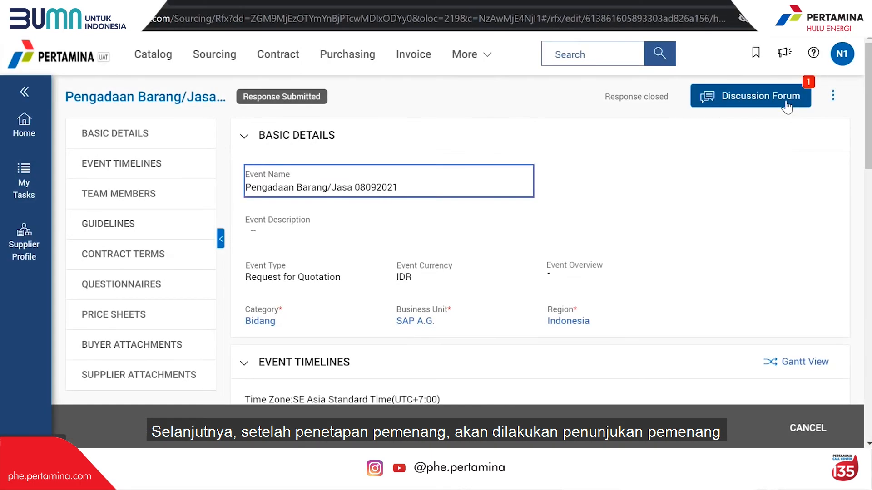
# - In the event's discussion forum, write the reply "Terima kasih atas penunjukan pemenang yang telah disampaikan" to the Pengumuman Penunjukan Pemenang post
pyautogui.click(787, 102)
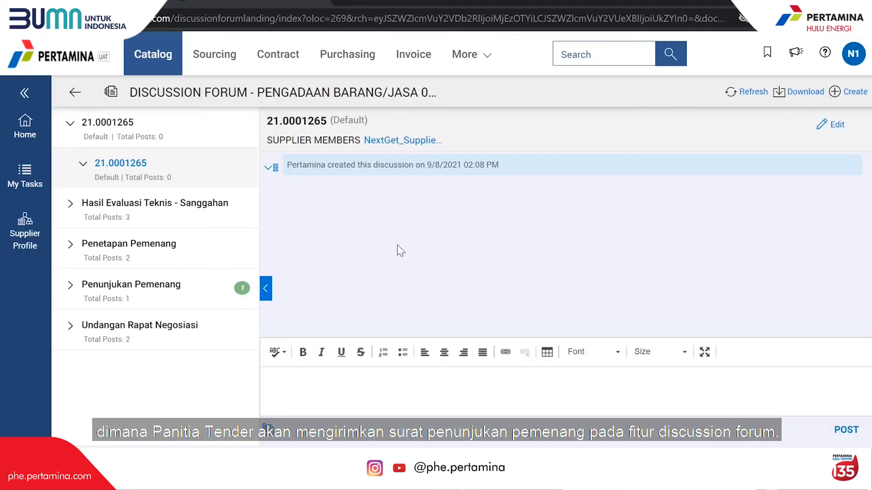
pyautogui.click(80, 299)
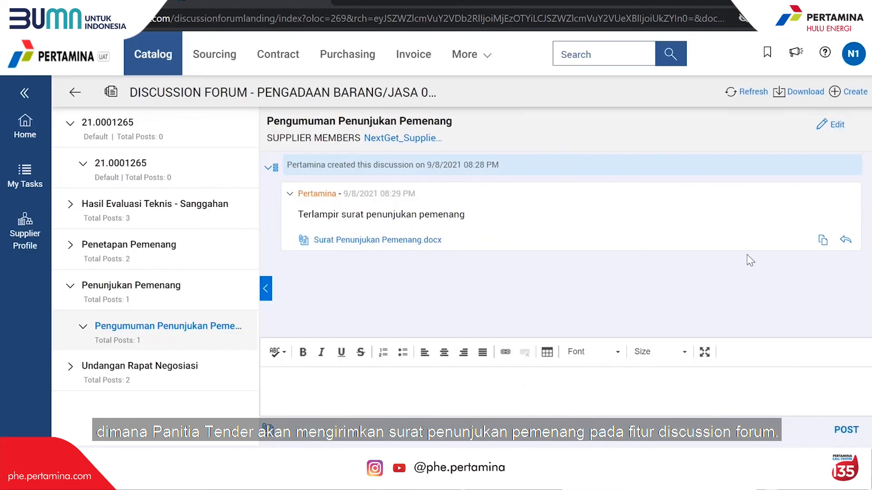
pyautogui.click(846, 240)
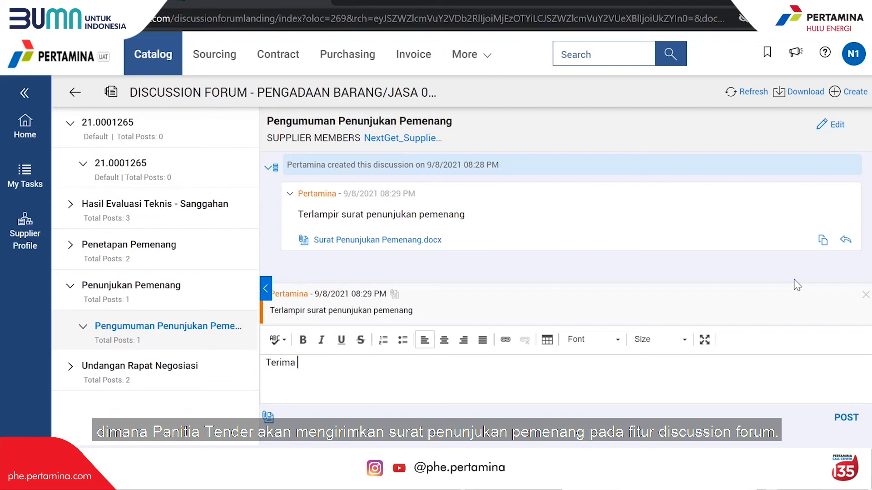
pyautogui.write('Terima kasih atas penunjukan pem')
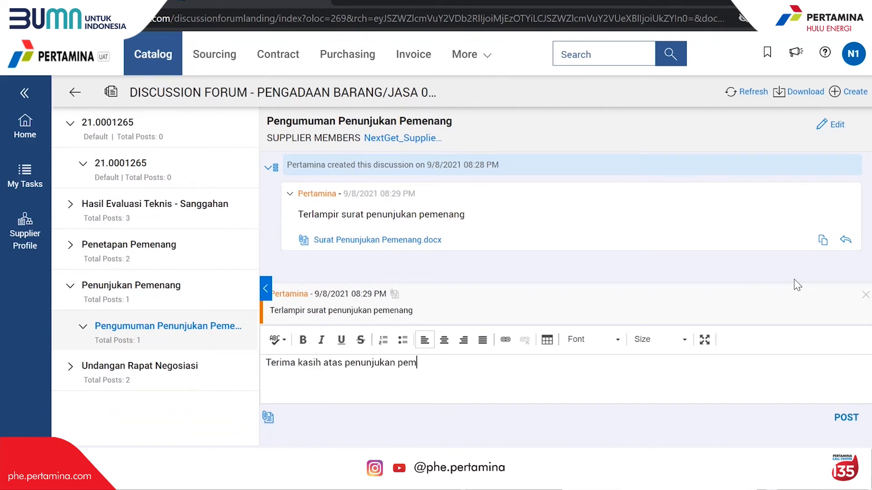
pyautogui.write('enang yang')
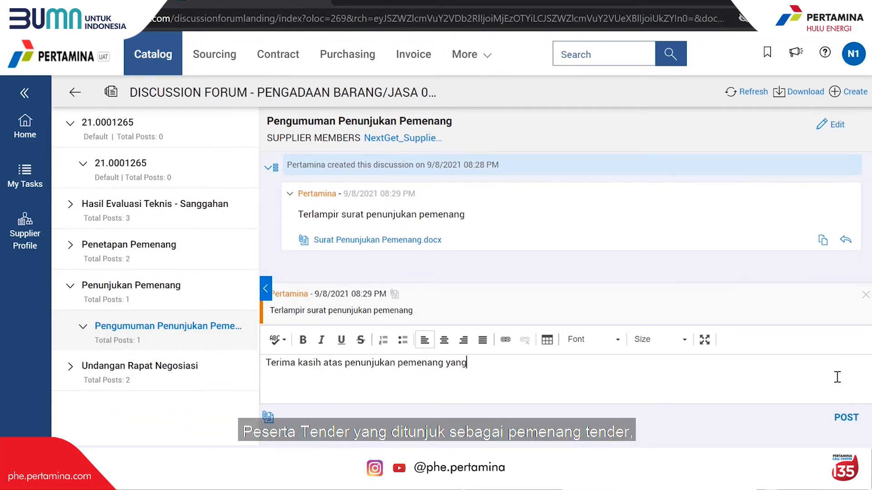
pyautogui.write(' telah disampaikan')
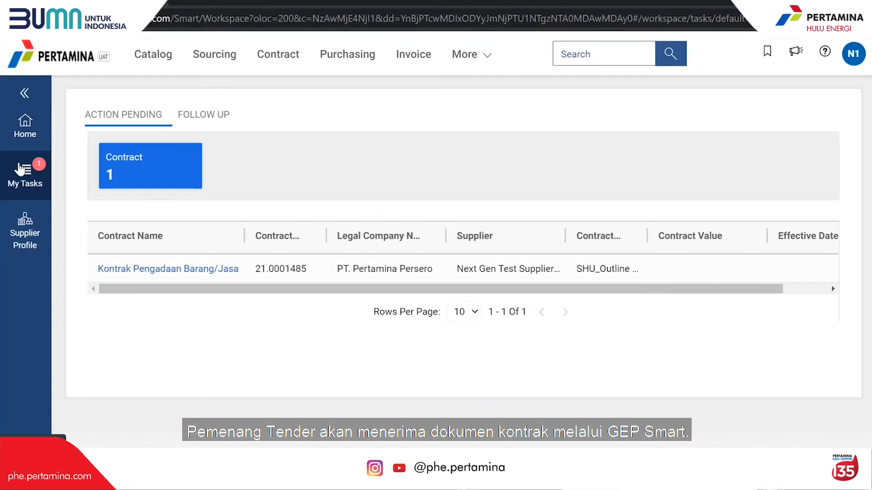
# - Open the pending contract Kontrak Pengadaan Barang/Jasa, start signing it and download the document for offline signature
pyautogui.click(179, 270)
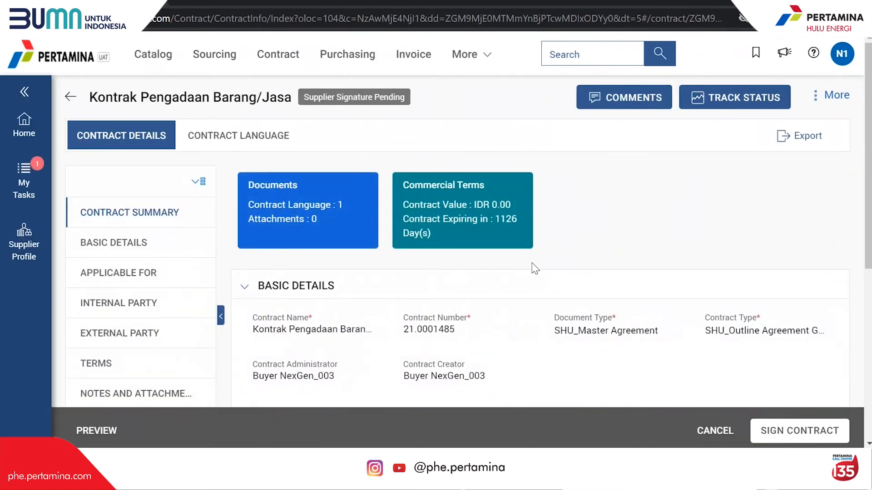
pyautogui.scroll(-7, 568, 275)
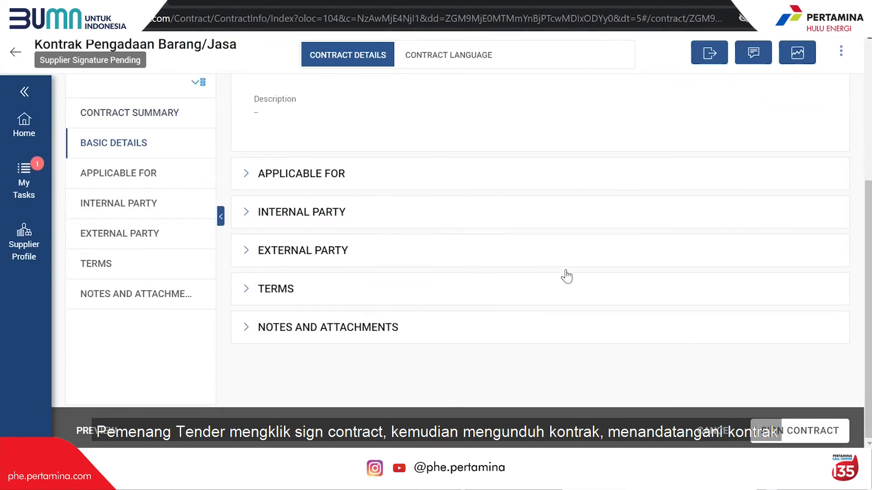
pyautogui.click(802, 430)
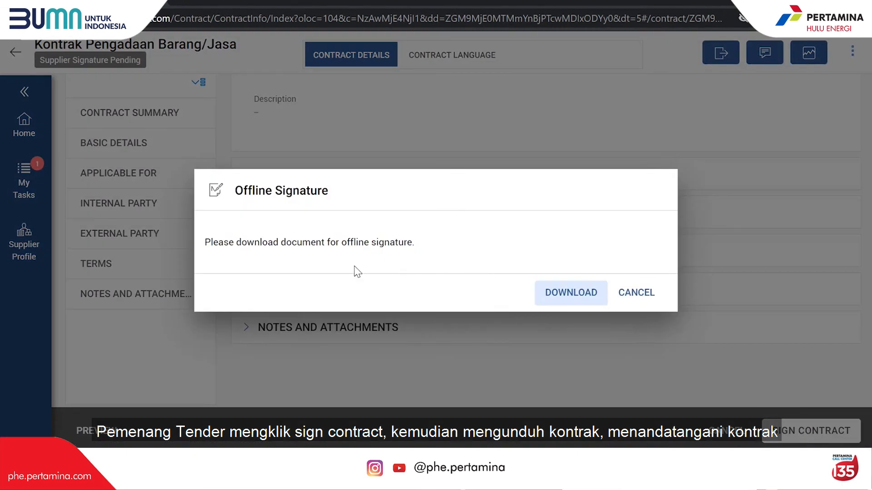
pyautogui.click(549, 293)
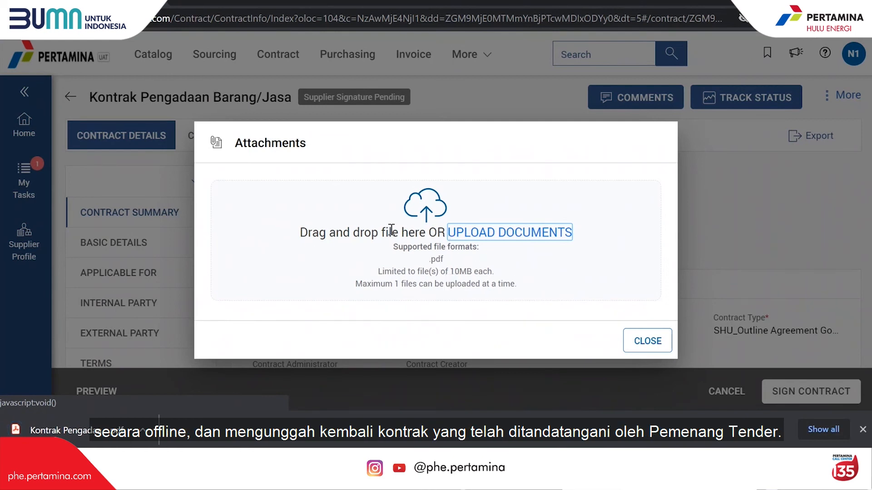
# - Upload the signed Kontrak Pengadaan BarangJasa.pdf as the contract attachment and finish the signing
pyautogui.click(97, 463)
pyautogui.moveTo(838, 275); pyautogui.dragTo(414, 239)
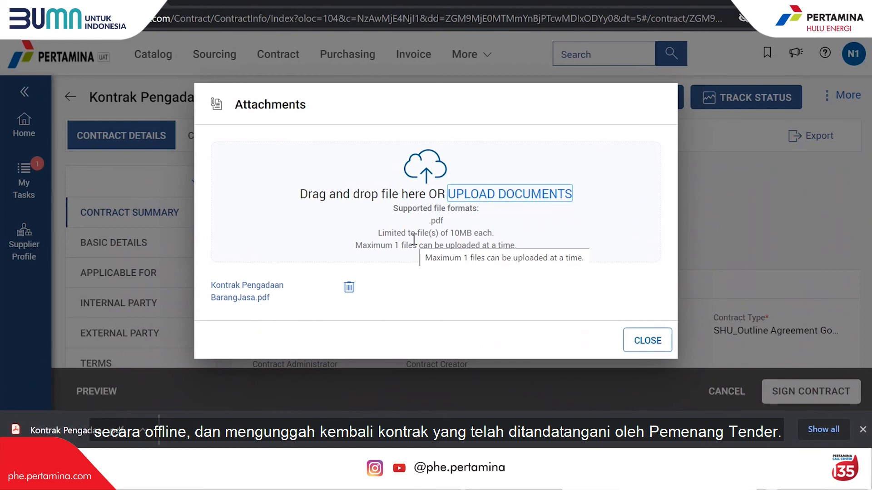
pyautogui.click(667, 343)
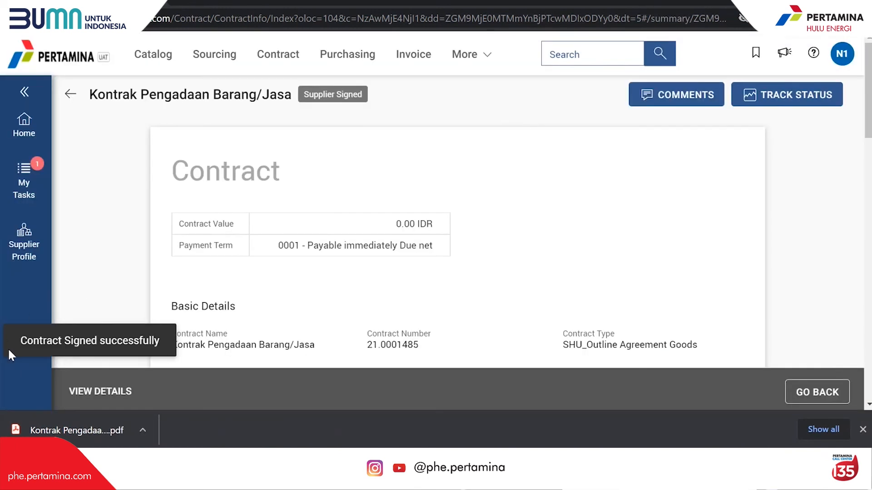
# - Review the signed contract's summary, then examine its signature and supplier review track status
pyautogui.scroll(-10, 663, 252)
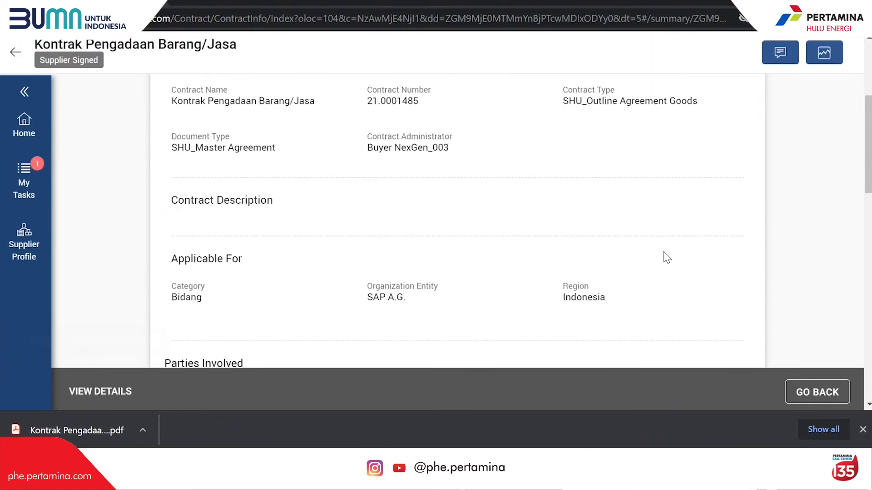
pyautogui.scroll(-10, 720, 261)
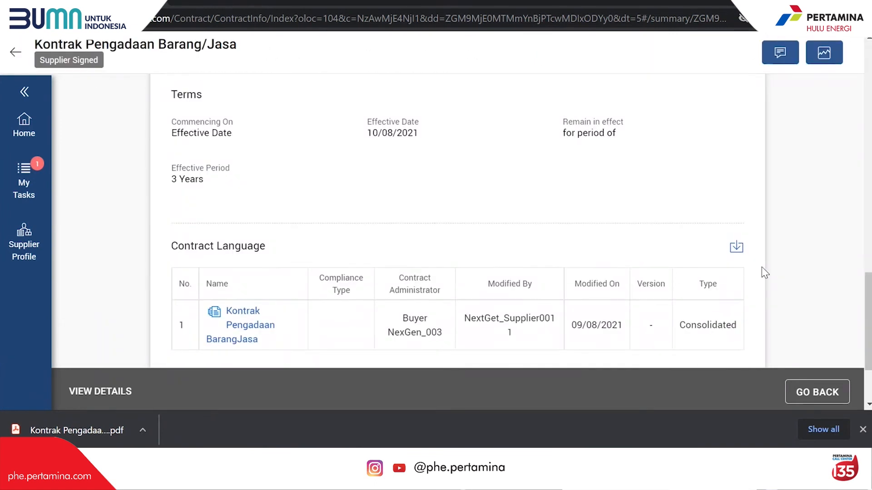
pyautogui.scroll(-1, 767, 283)
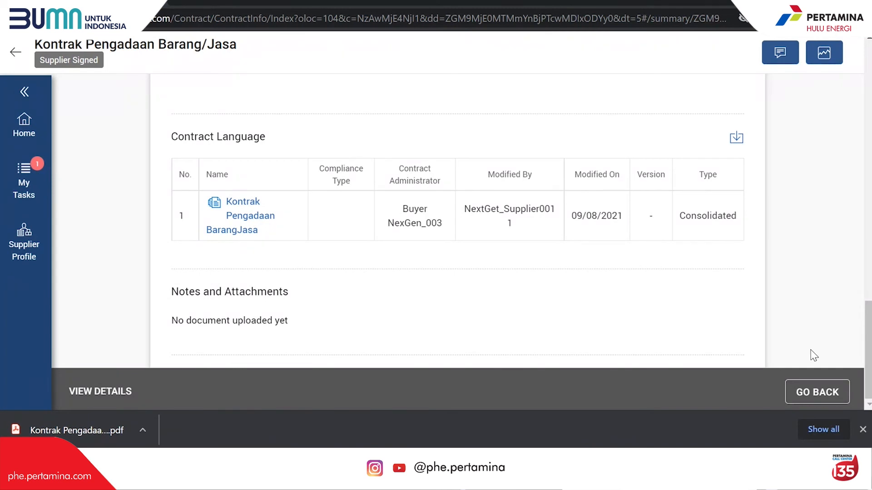
pyautogui.click(816, 49)
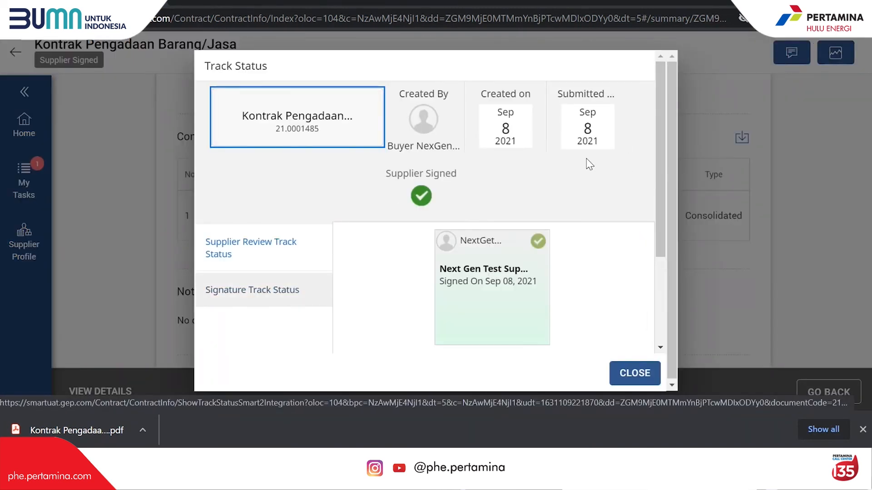
pyautogui.click(288, 245)
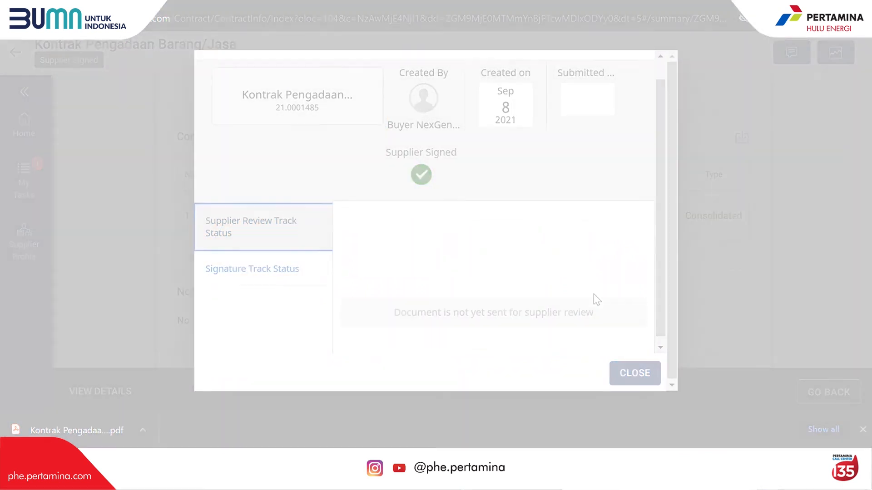